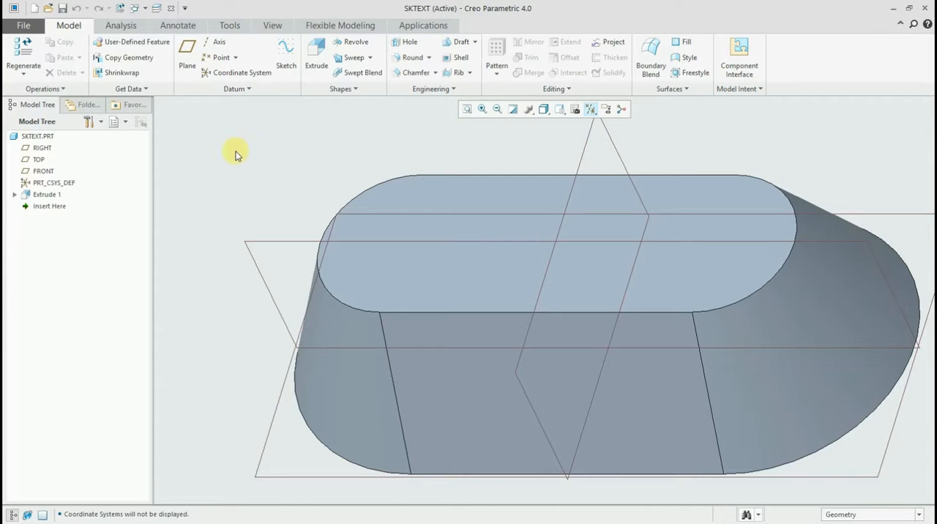
- Start an extrusion sketched on the block's flat top face, viewed square to the sketch plane
click(300, 141)
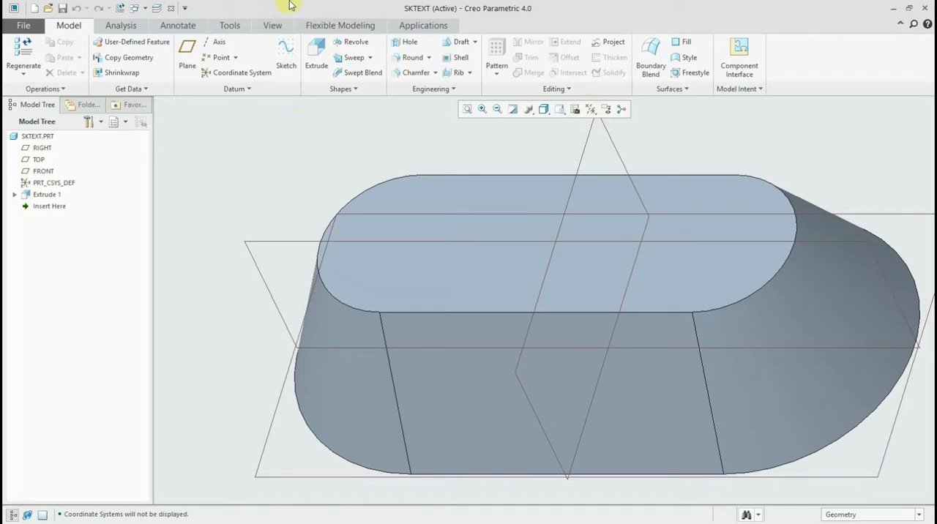
click(315, 49)
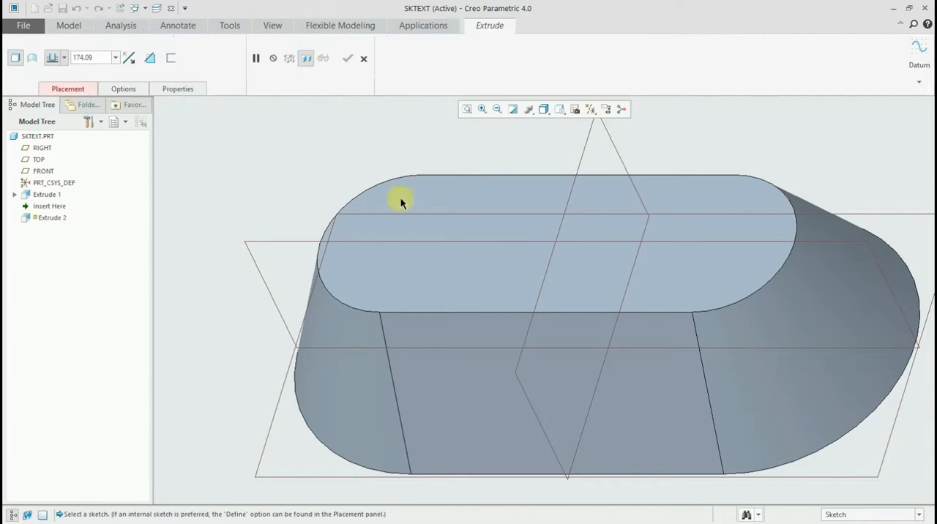
click(438, 273)
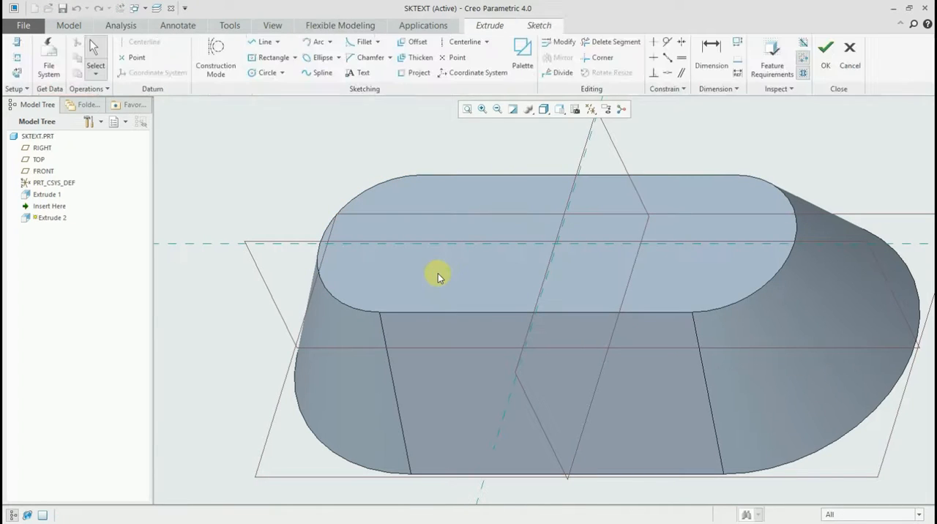
click(576, 109)
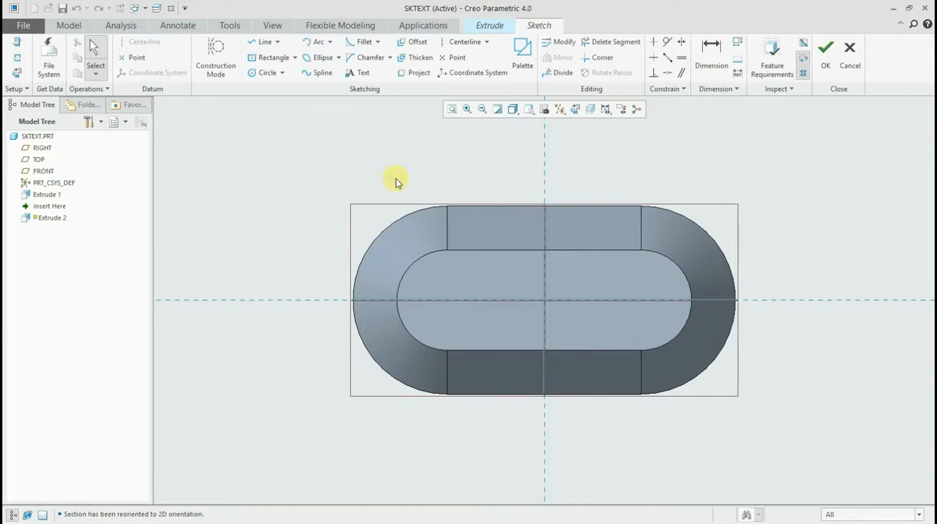
scroll(489, 260, up, 2)
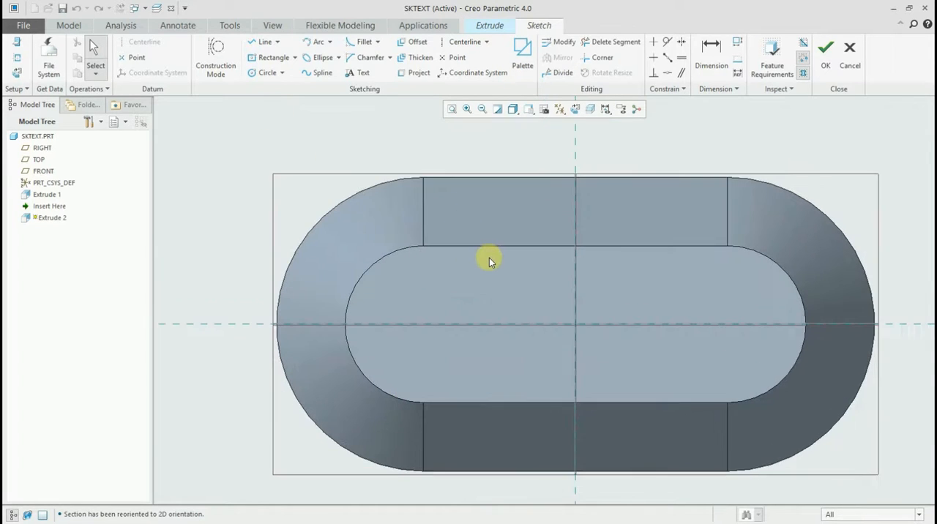
- Reference both end arcs of the top face and sketch a circle about 94 in diameter at the left arc's centre
click(256, 74)
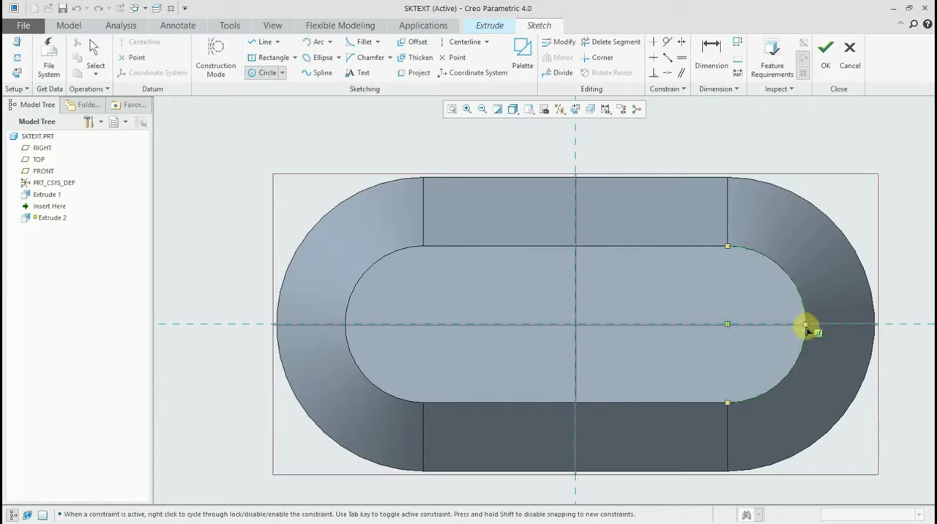
click(805, 324)
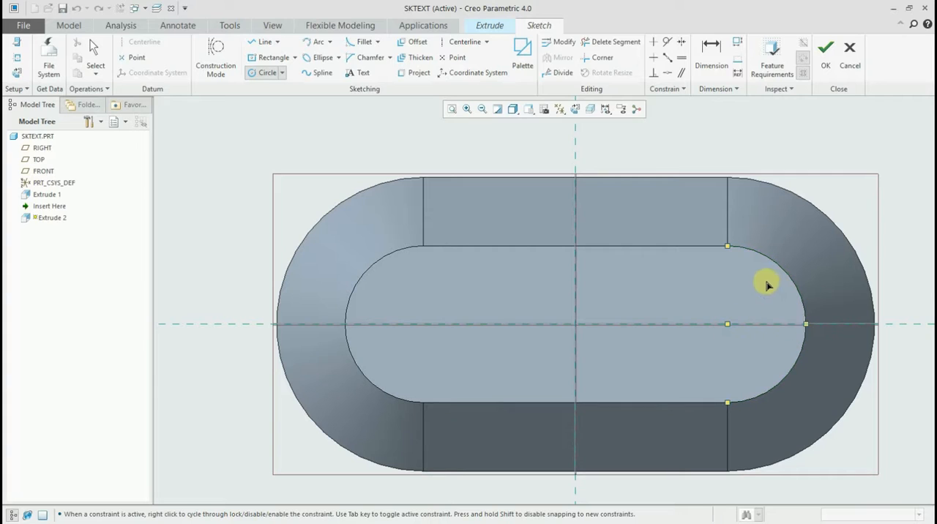
click(385, 386)
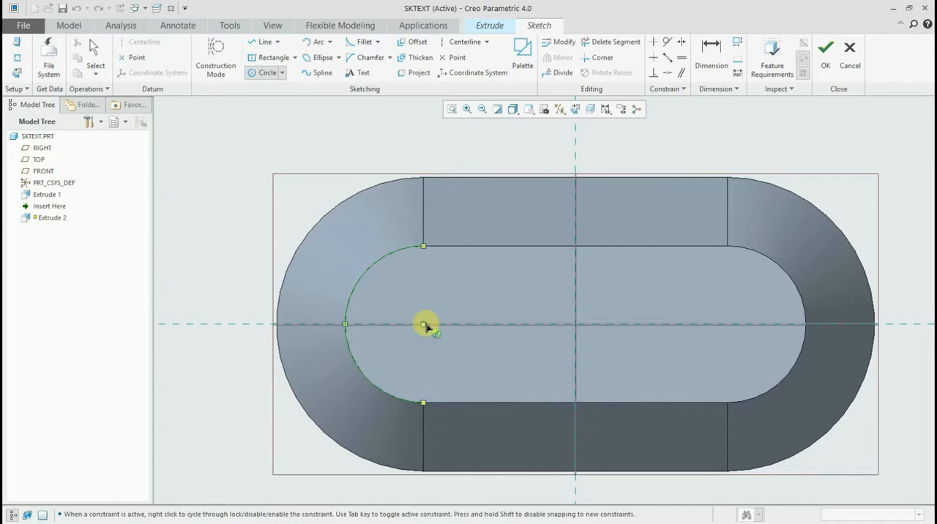
click(424, 325)
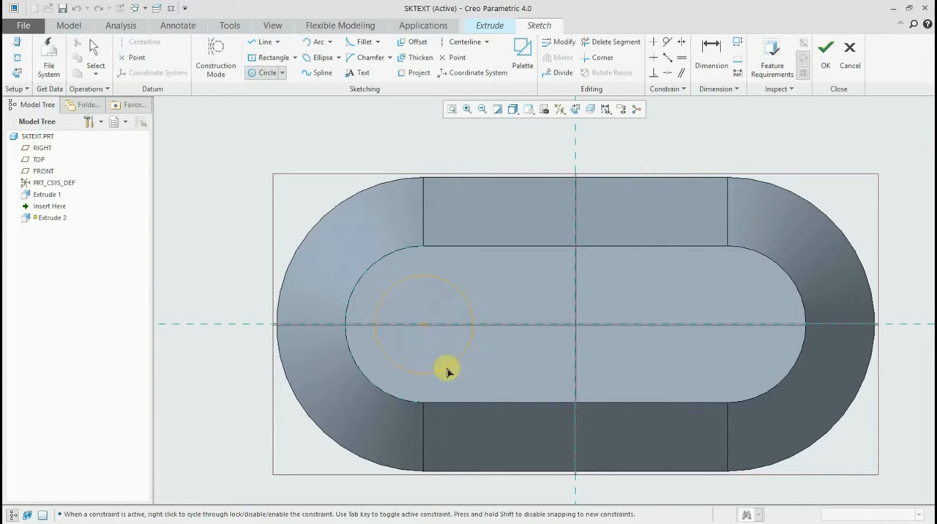
click(445, 365)
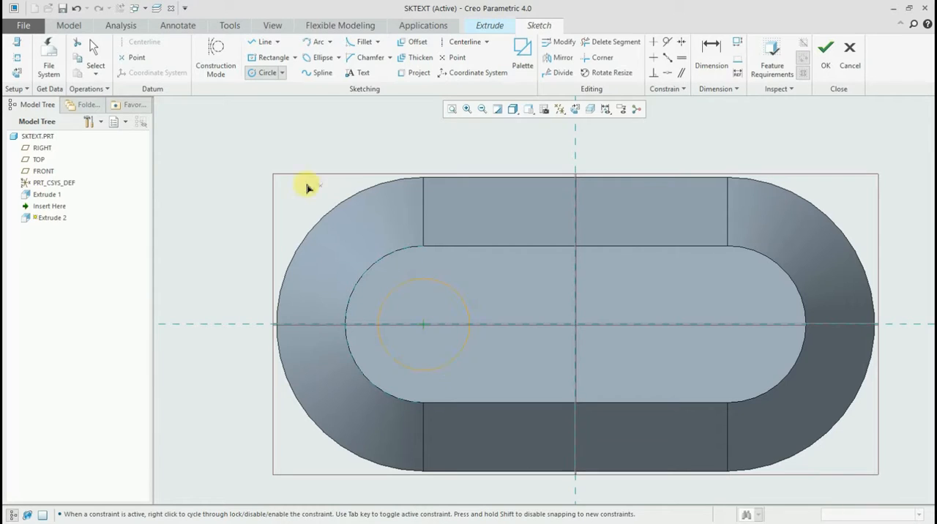
middle_click(239, 178)
- Set the left circle's diameter to 75
middle_drag(364, 284, 359, 272)
double_click(356, 281)
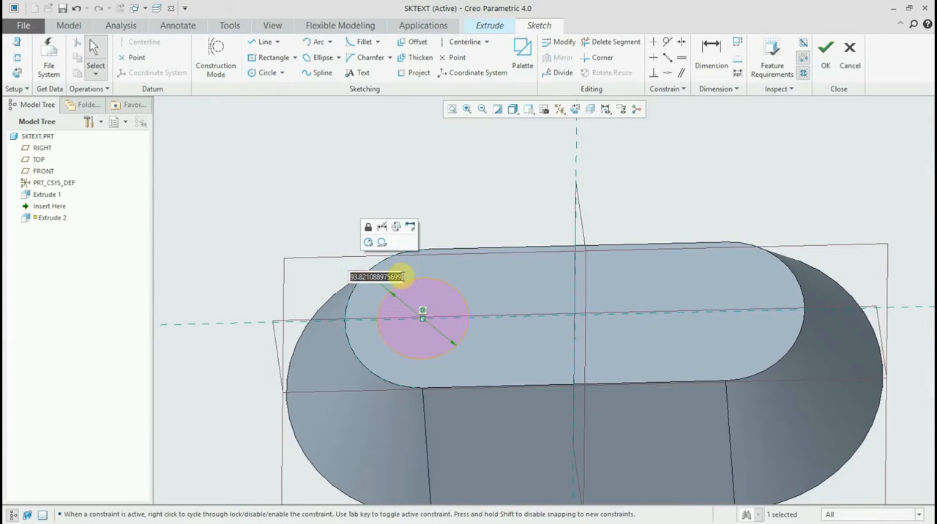
text(75)
key(Return)
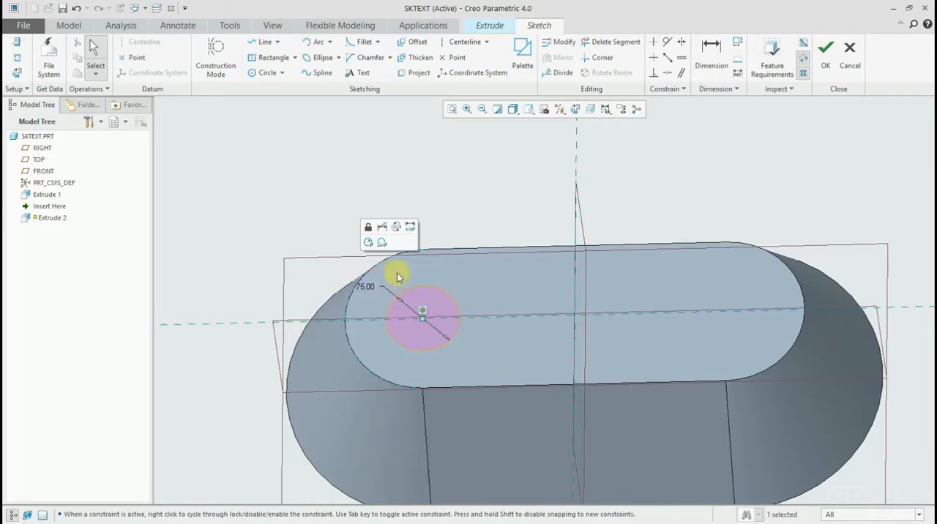
- Sketch a second circle of equal size at the centre of the right end arc and finish the sketch
click(267, 74)
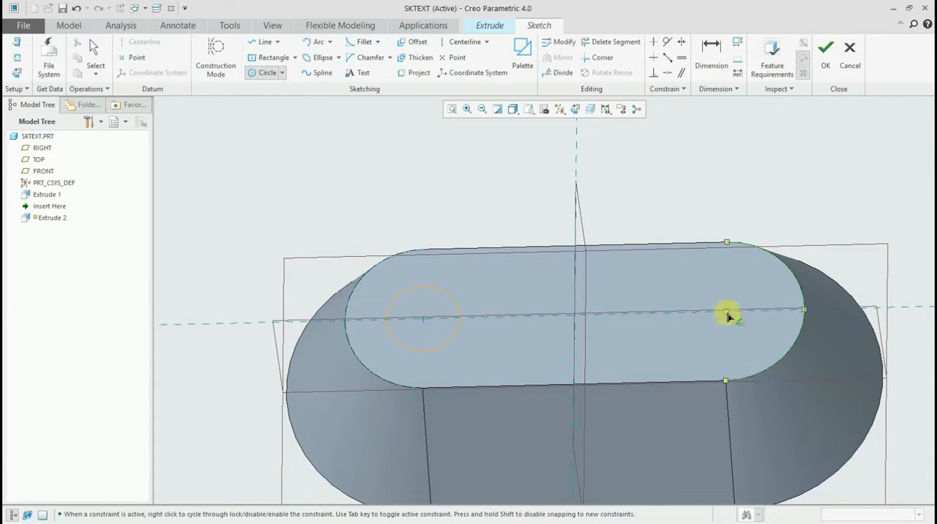
click(726, 312)
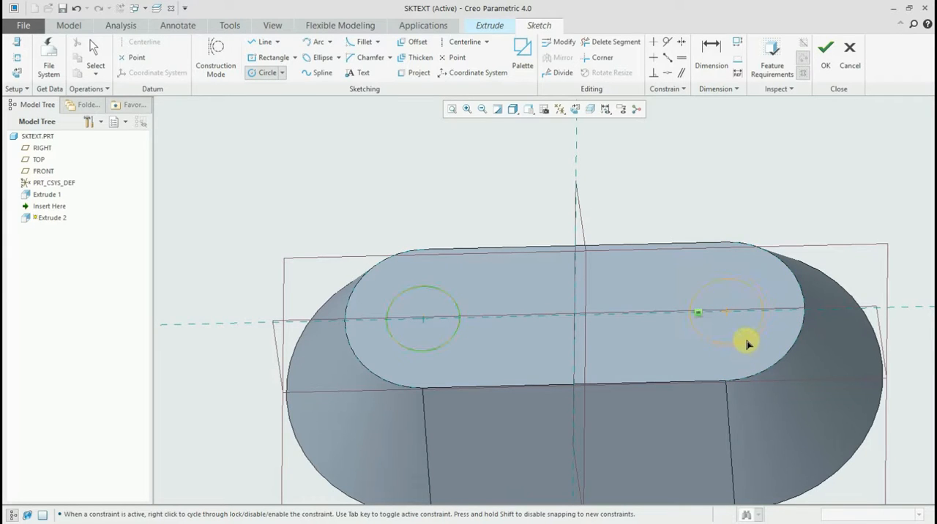
click(746, 341)
middle_click(538, 213)
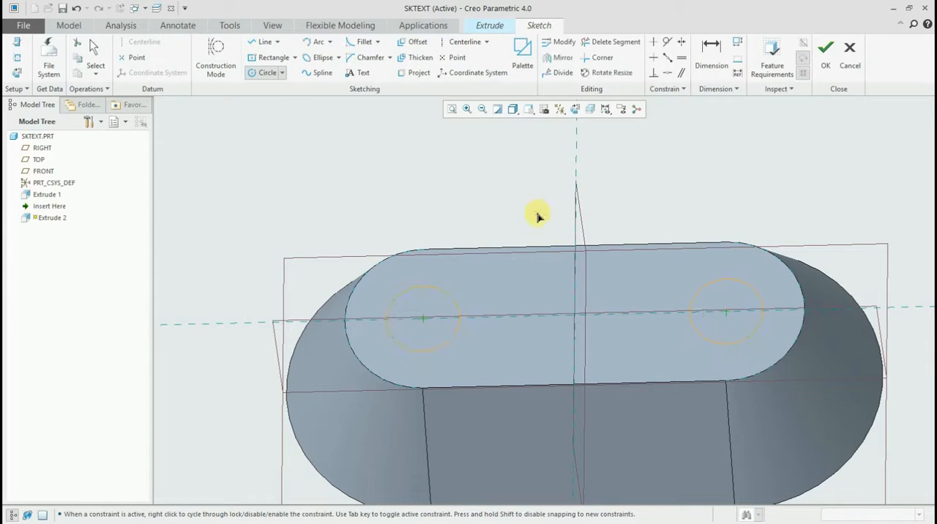
scroll(722, 336, up, 2)
scroll(722, 337, down, 1)
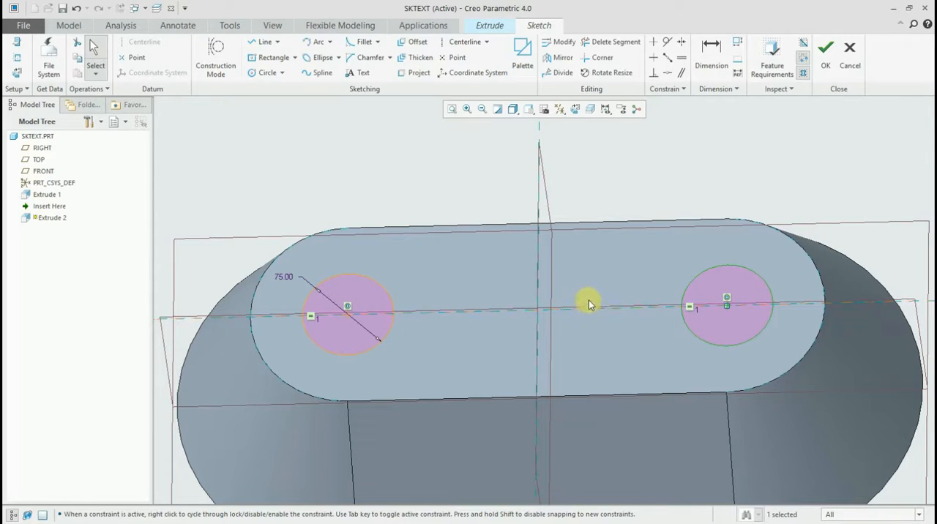
mouse_move(598, 270)
middle_down()
mouse_move(606, 251)
mouse_move(576, 251)
middle_up()
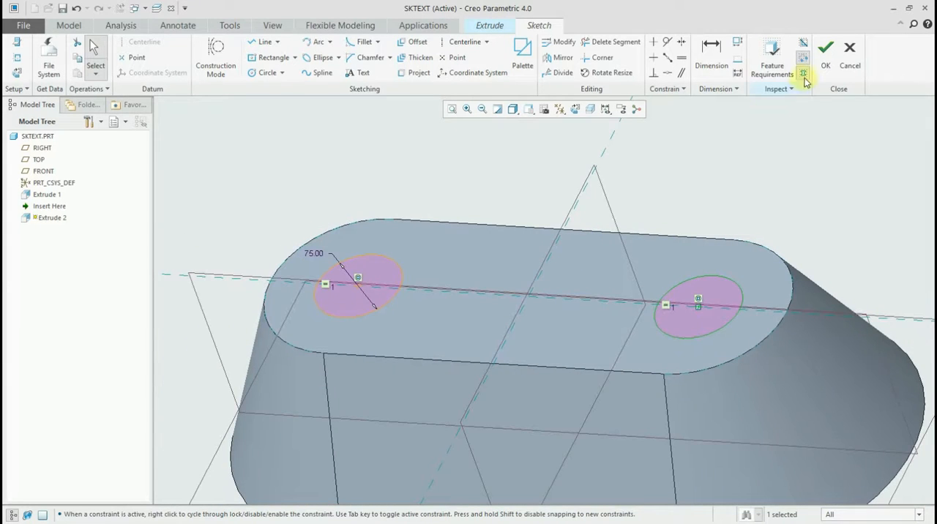
click(825, 53)
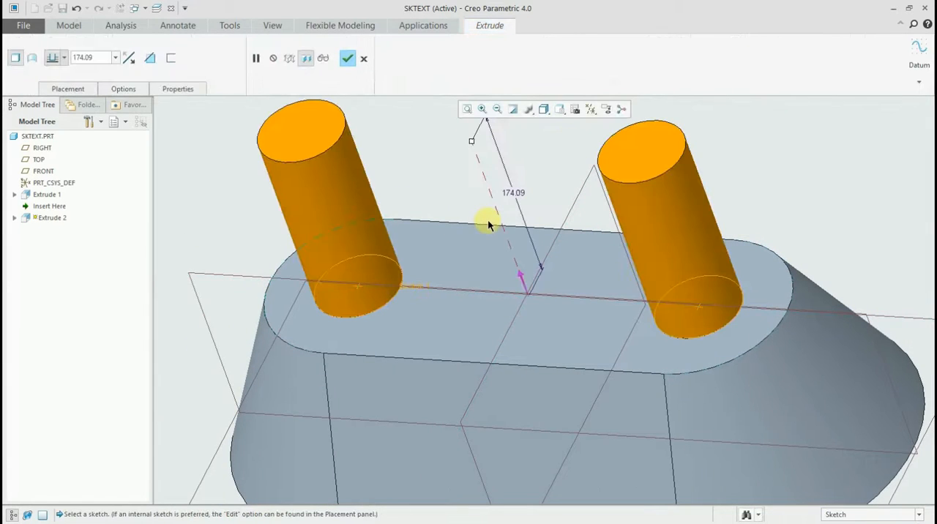
- Cut both circles down into the block with depth Through All and complete the extrusion
scroll(427, 205, down, 3)
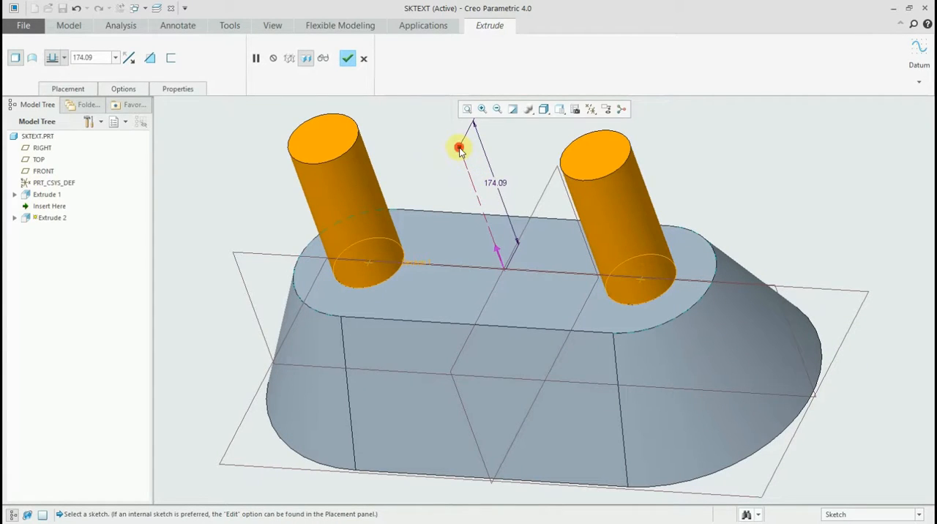
drag(459, 147, 535, 292)
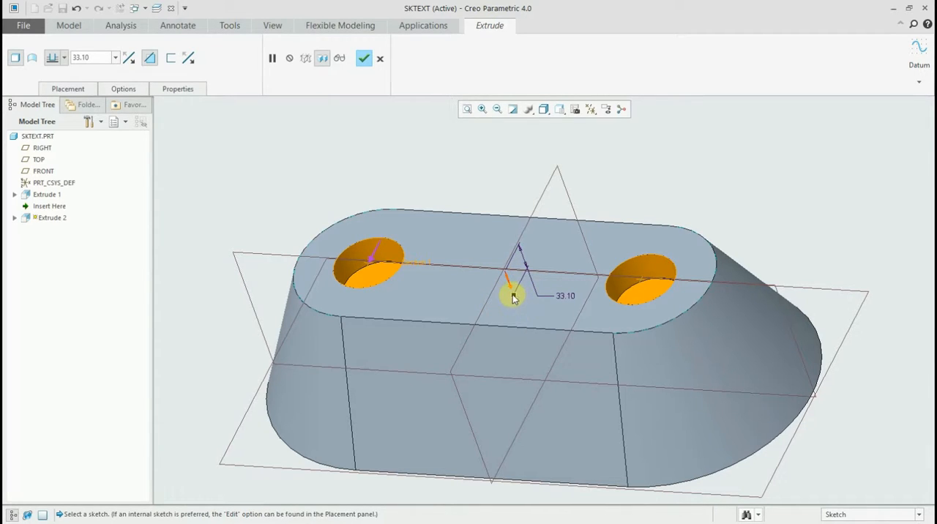
right_click(513, 297)
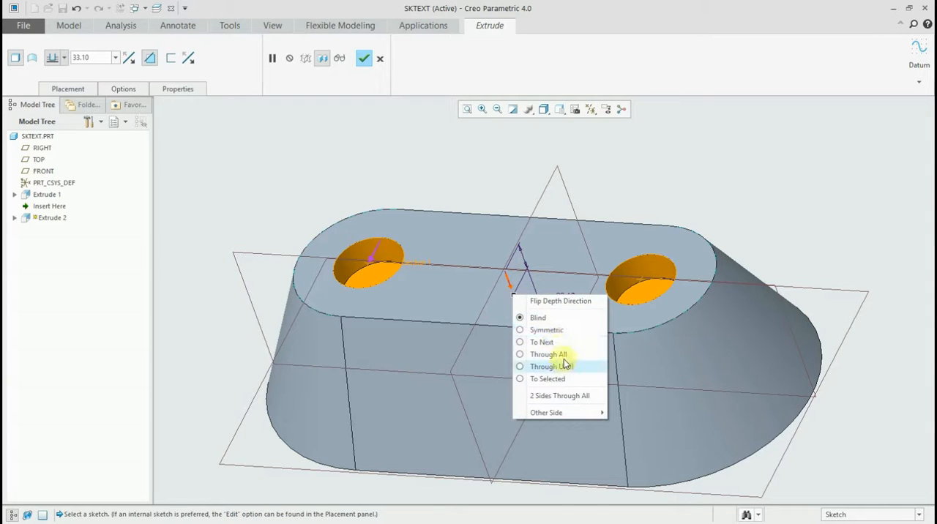
click(590, 354)
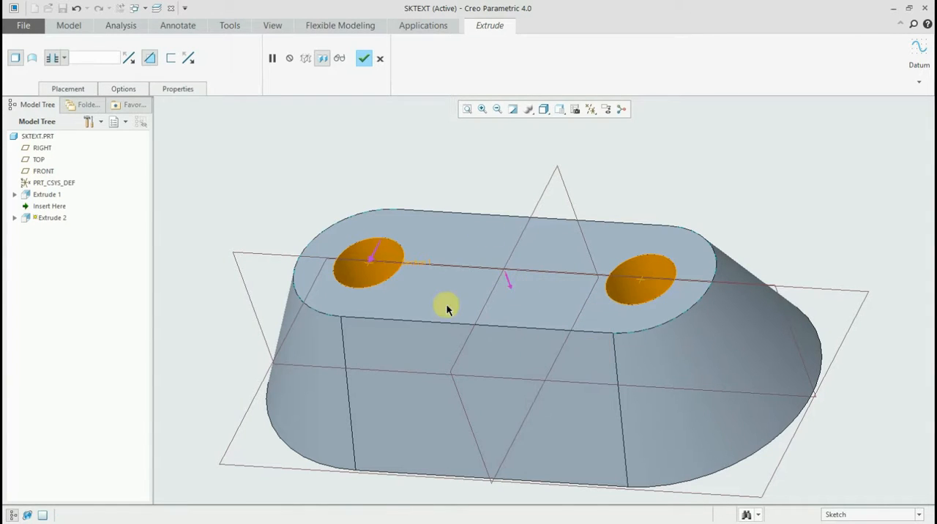
middle_drag(447, 310, 442, 292)
click(364, 58)
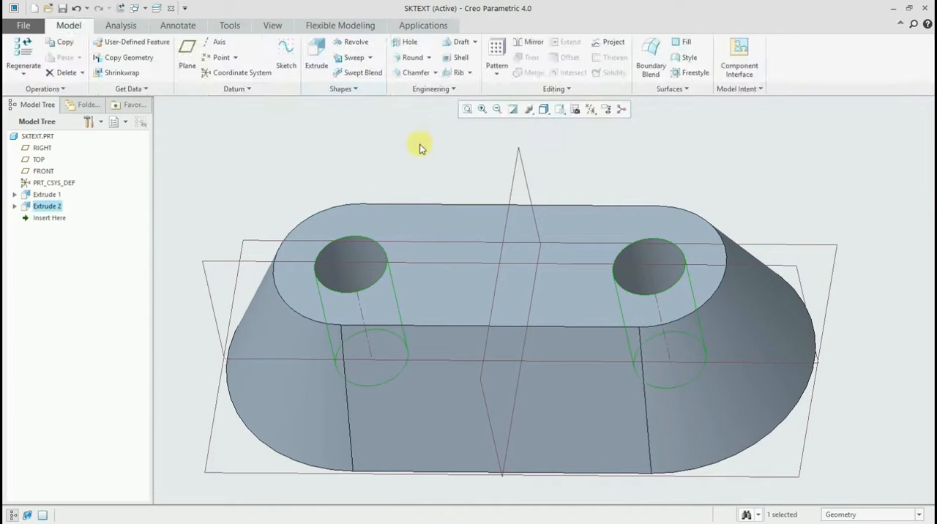
- Start another extrusion sketched on the FRONT datum plane, viewed square to the sketch plane
click(442, 142)
middle_drag(442, 142, 425, 246)
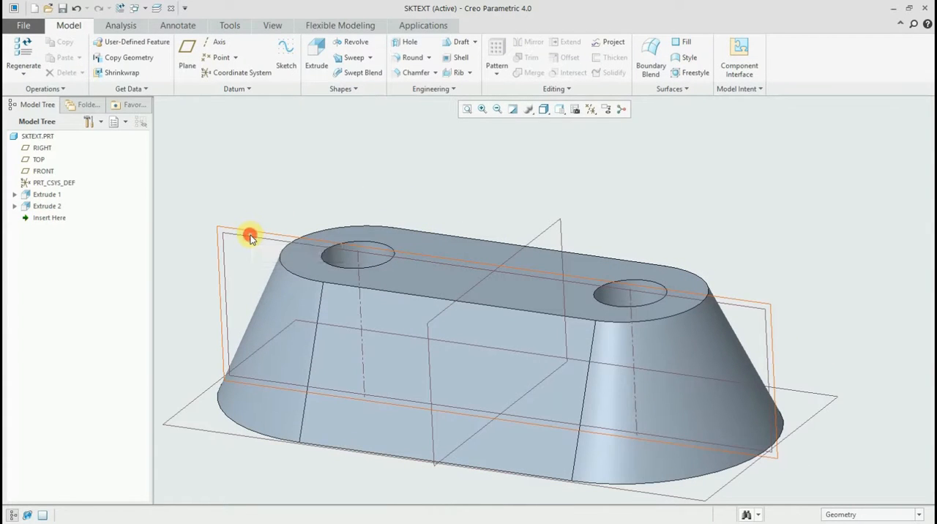
click(251, 235)
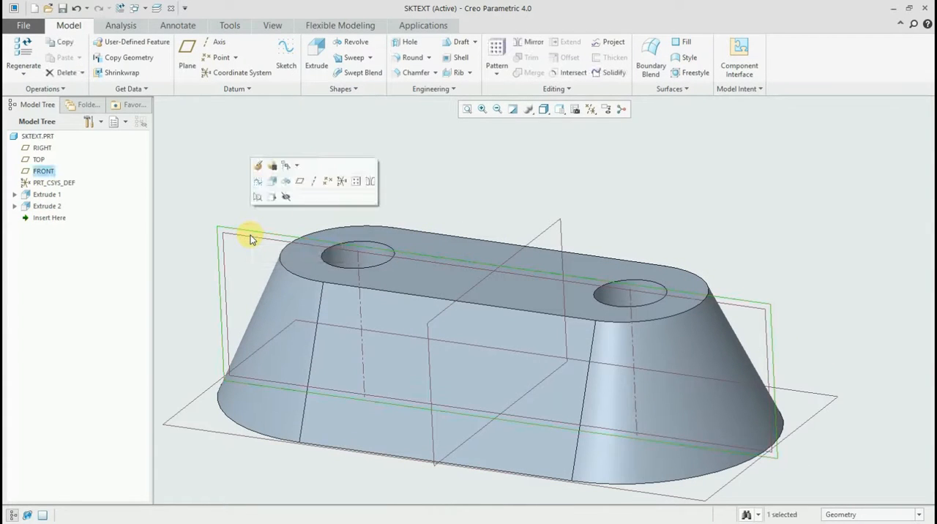
click(324, 49)
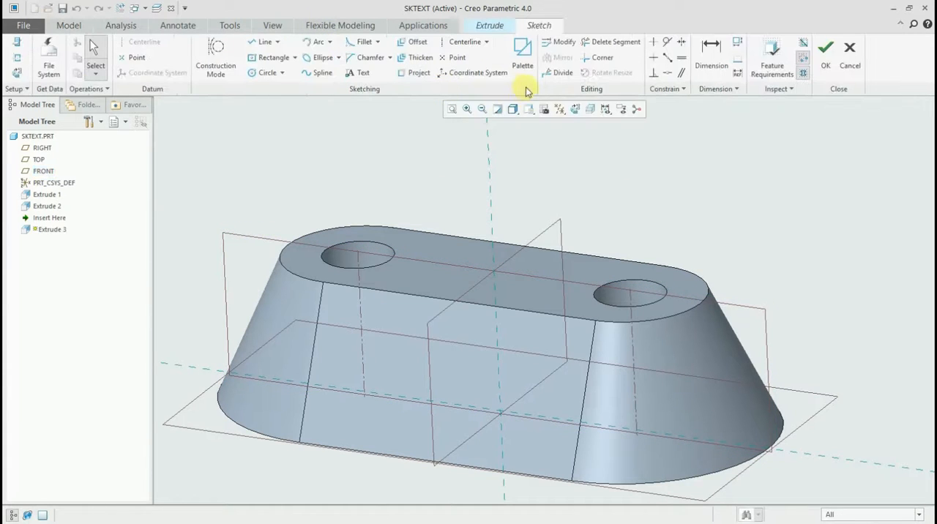
click(576, 110)
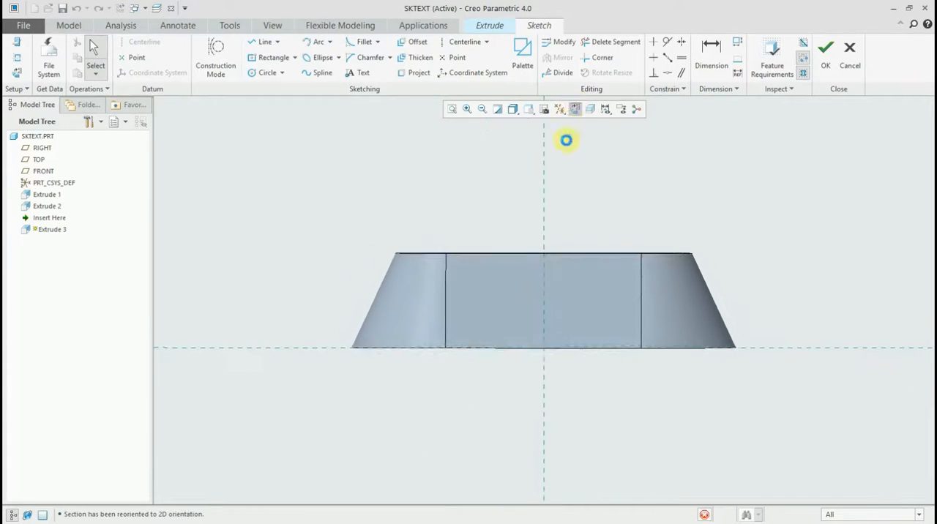
- Sketch a center rectangle about 388 by 73 on the vertical reference, its lower edge about 39 above the base
click(272, 57)
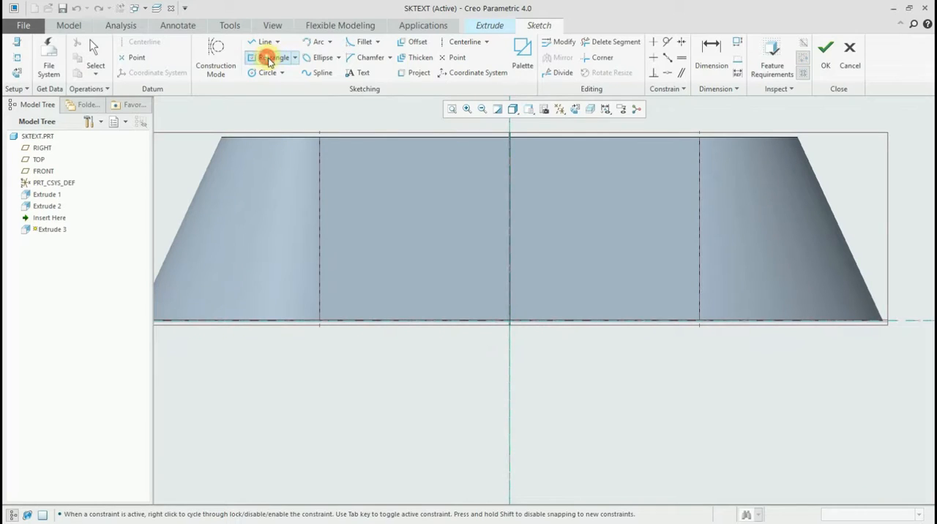
click(510, 236)
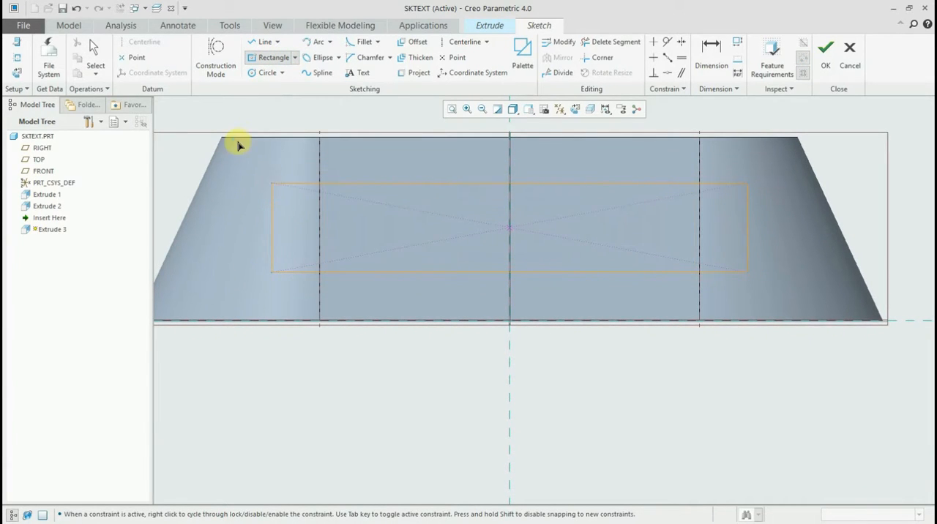
click(275, 184)
middle_click(274, 184)
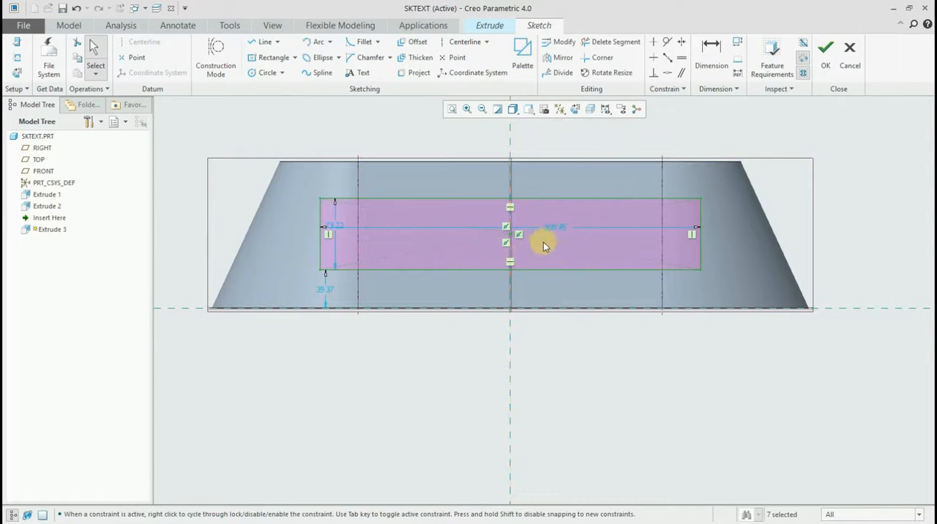
- Set the rectangle's width to 400 and its height to 70
double_click(556, 229)
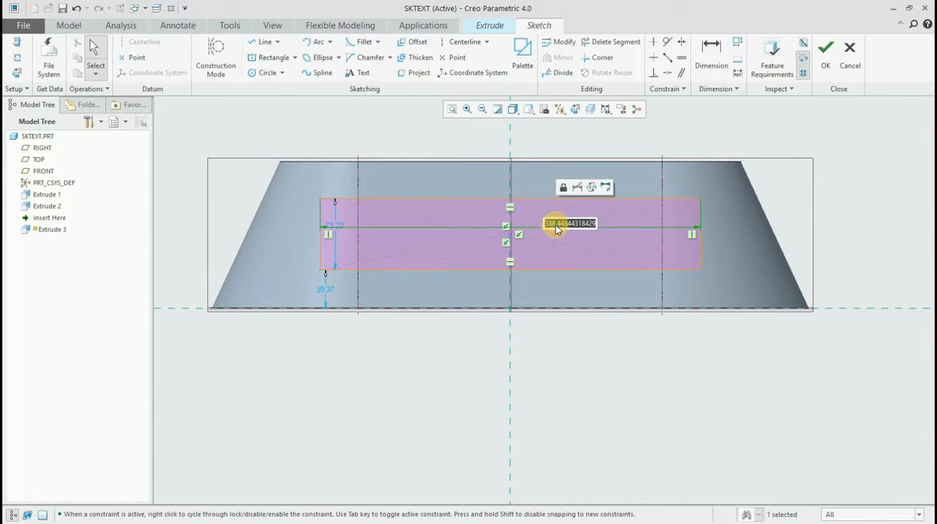
text(400)
key(Return)
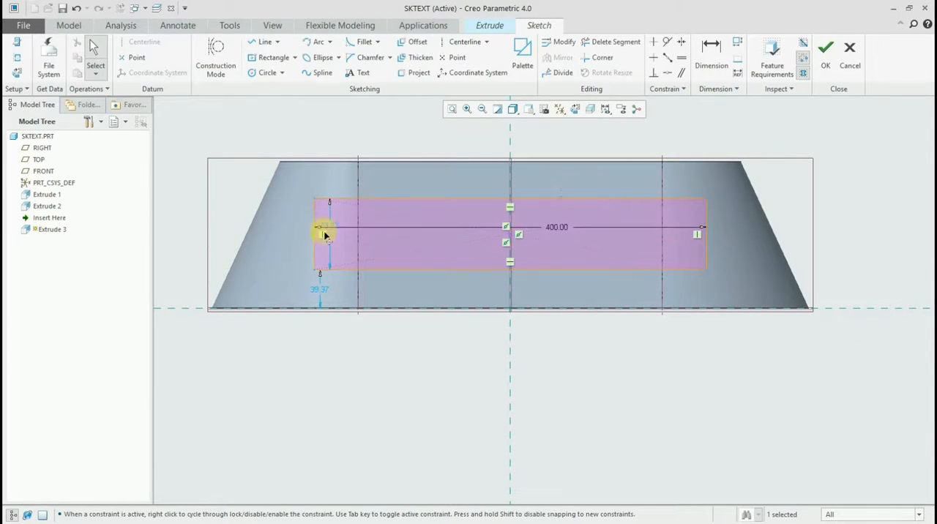
click(319, 231)
drag(325, 229, 283, 229)
text(70)
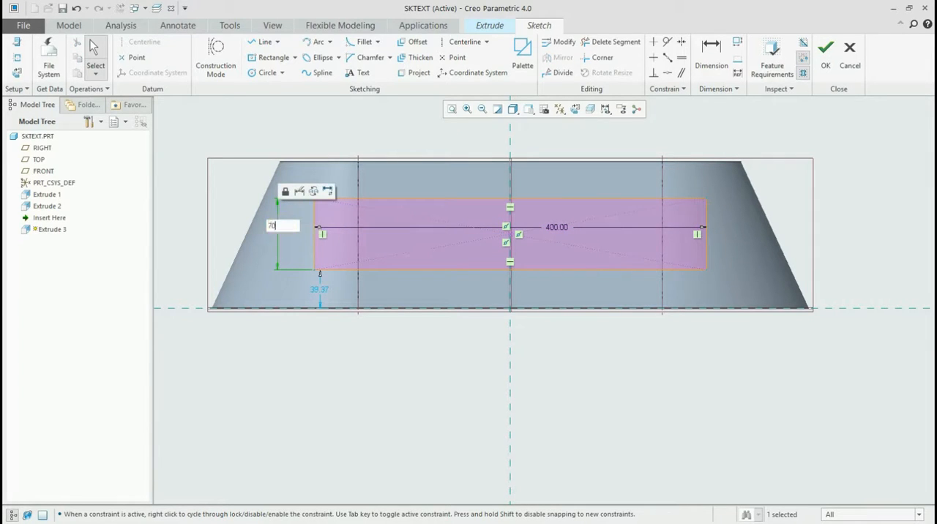
key(Return)
- Dimension the rectangle's center at 75 above the block's base and finish the sketch
click(720, 45)
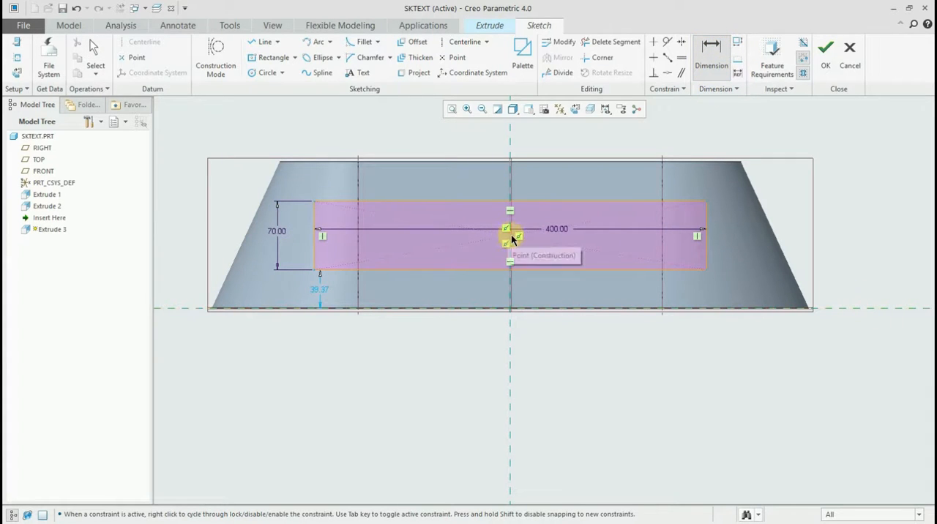
middle_click(846, 271)
scroll(874, 271, down, 1)
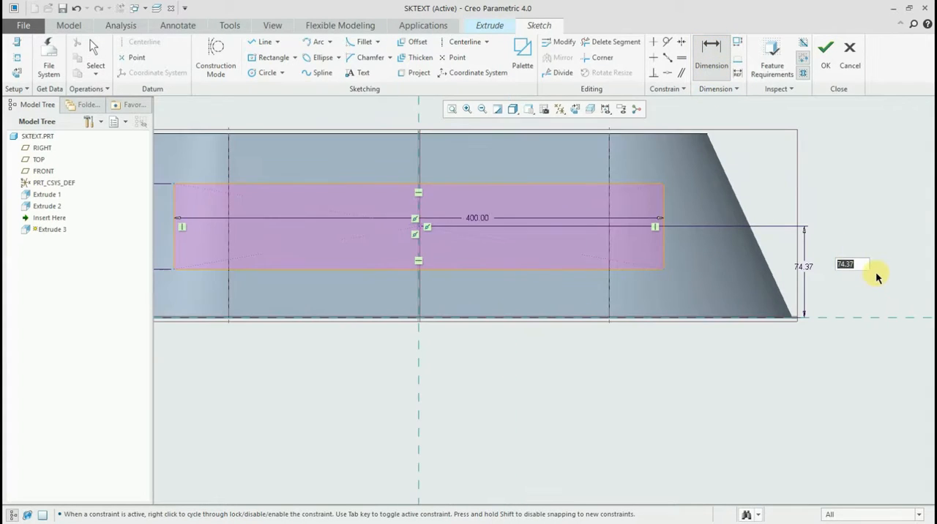
text(75)
key(Return)
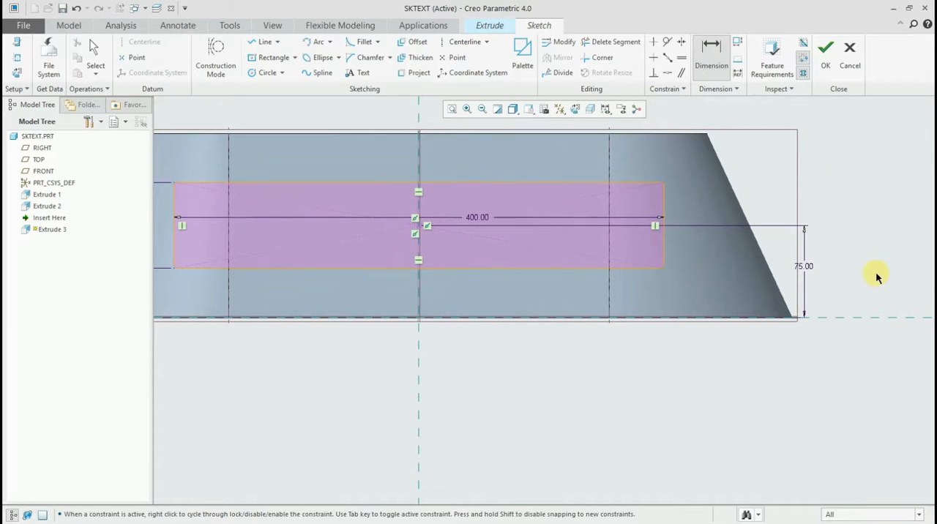
scroll(827, 380, up, 1)
key(ctrl+d)
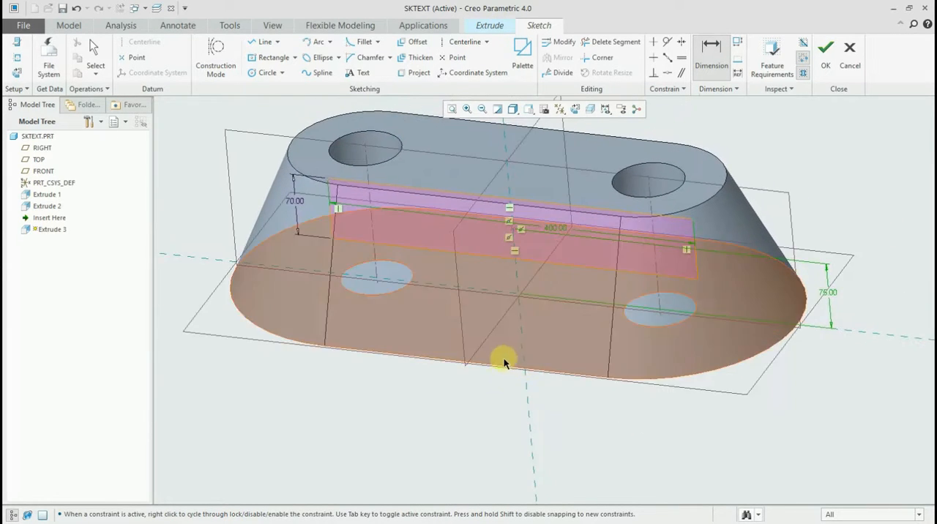
click(827, 57)
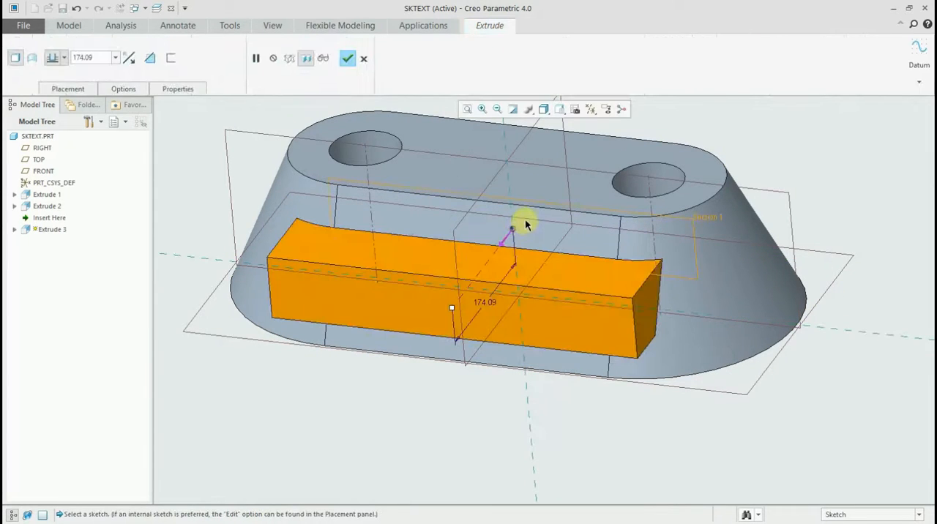
- Set the extrusion to remove material with depth 2 Sides Through All and review its depth options
shift+middle_drag(526, 221, 513, 259)
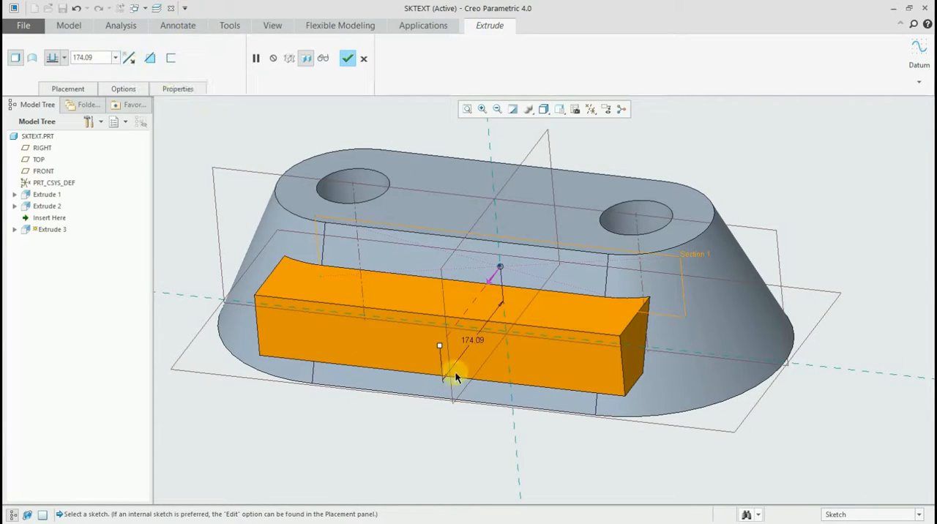
click(150, 58)
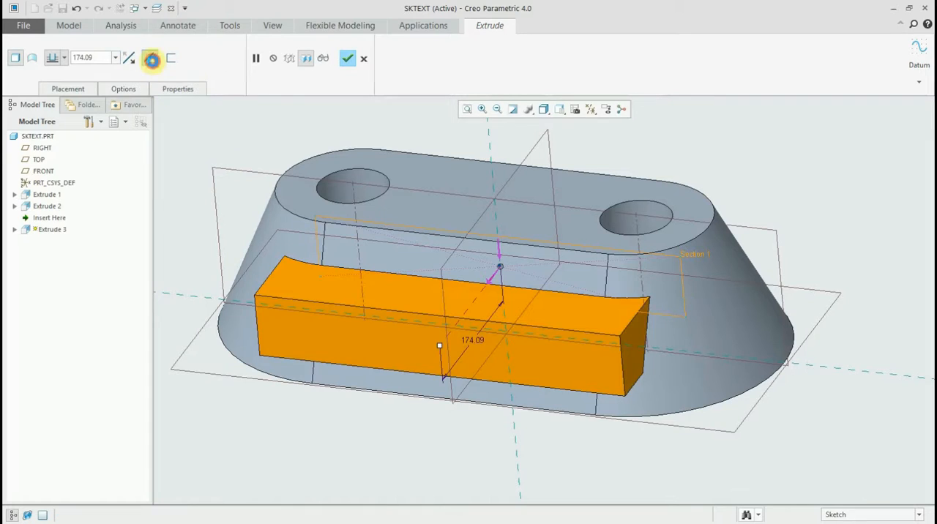
right_click(438, 349)
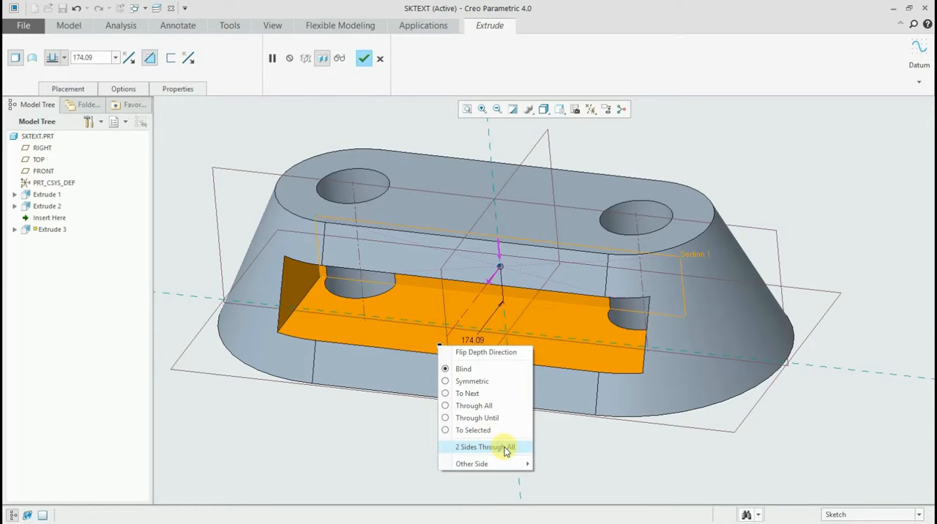
click(505, 448)
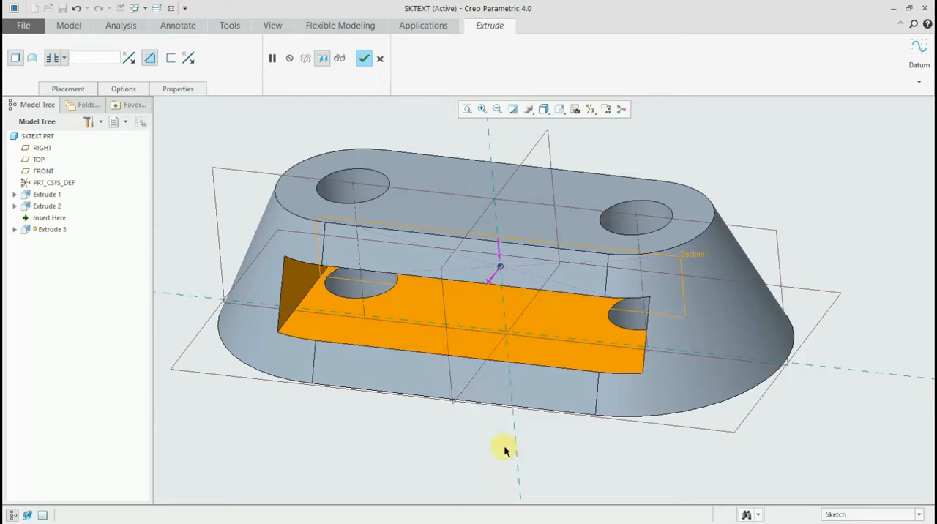
mouse_move(449, 218)
middle_down()
mouse_move(460, 216)
mouse_move(448, 215)
mouse_move(454, 203)
mouse_move(452, 217)
middle_up()
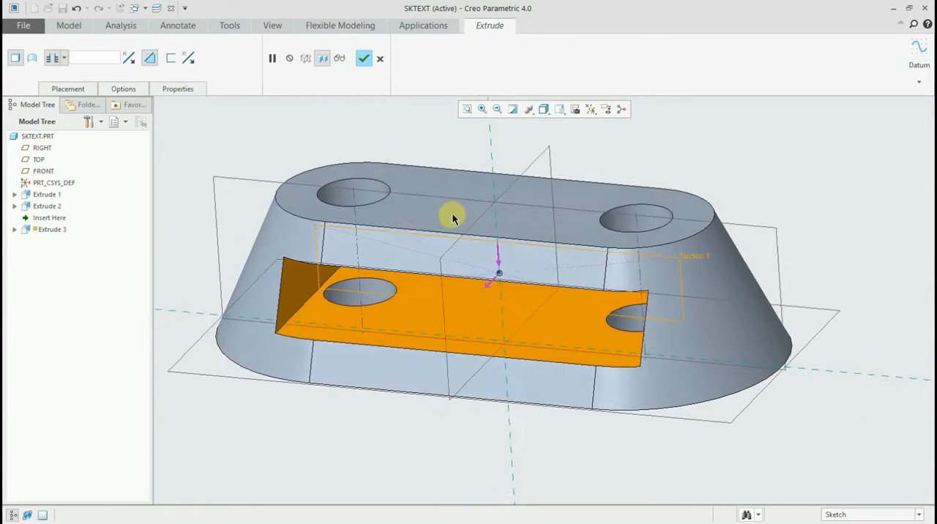
click(124, 89)
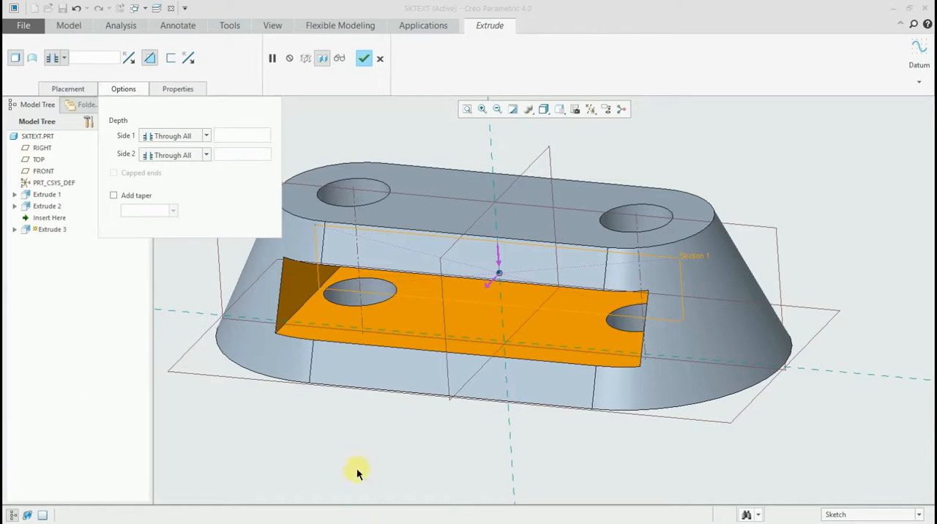
click(413, 120)
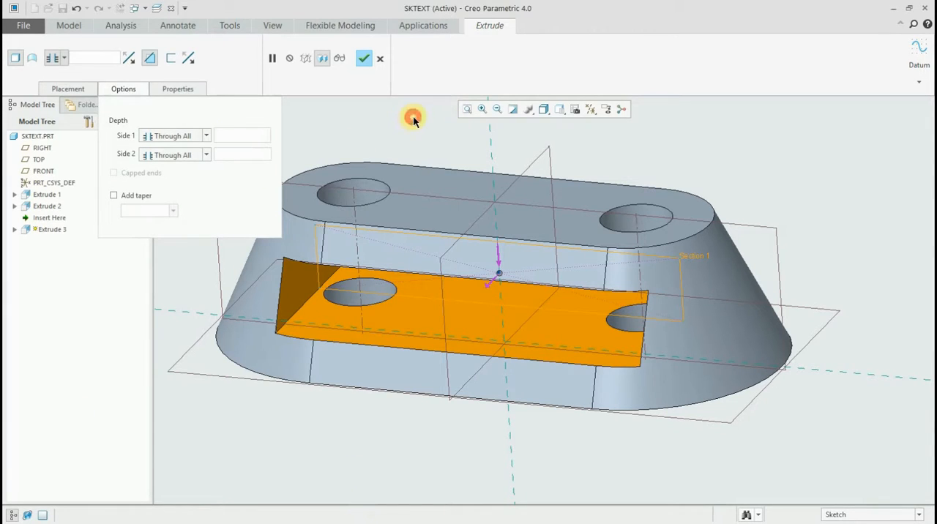
click(116, 89)
middle_drag(502, 174, 493, 188)
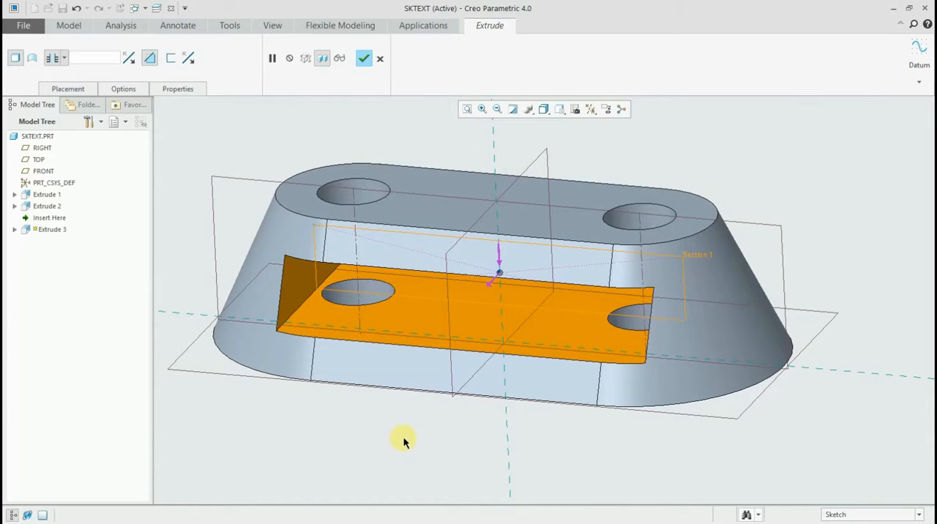
- Show the section dimensions, set the slot's width to 420 and complete the cut
right_click(425, 315)
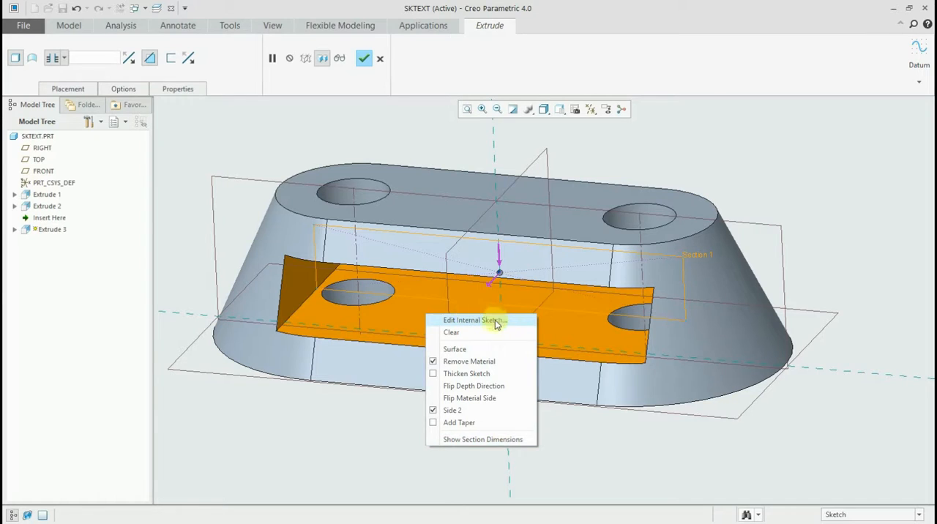
click(502, 440)
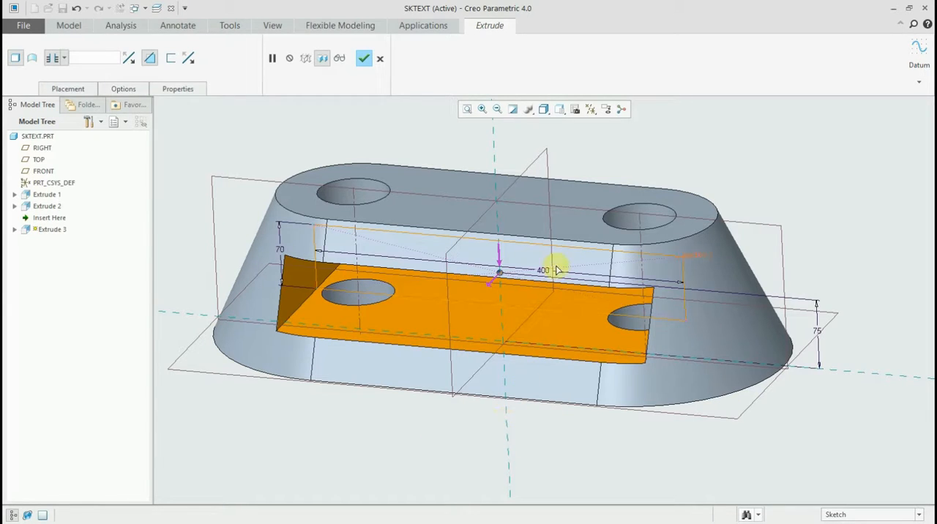
double_click(546, 272)
text(420)
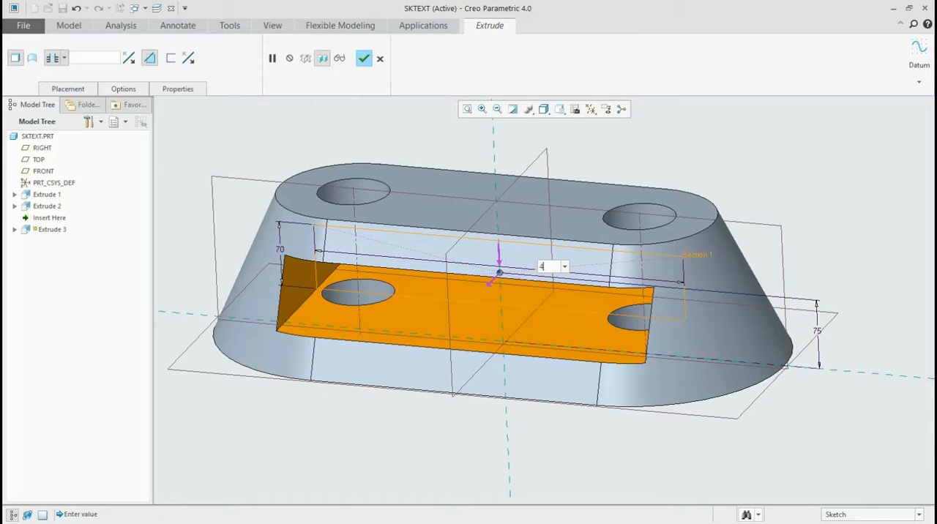
click(660, 251)
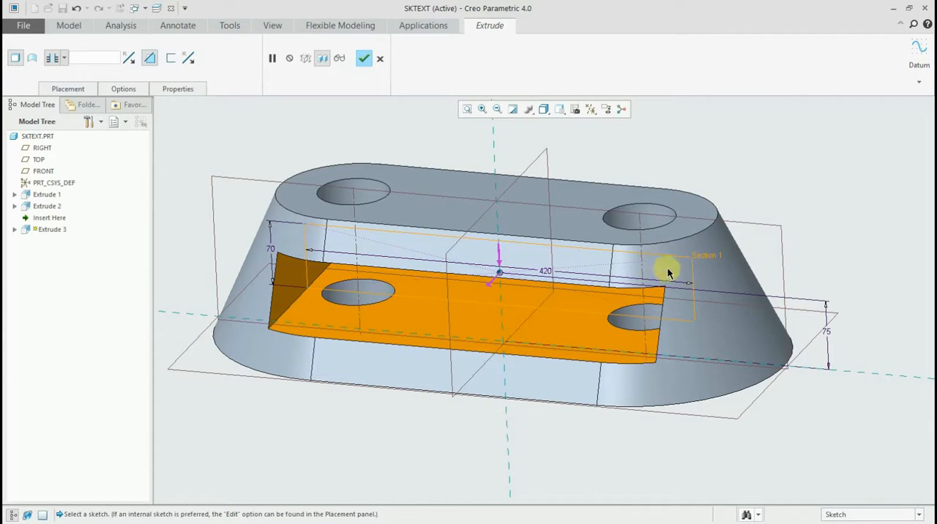
middle_drag(663, 268, 686, 267)
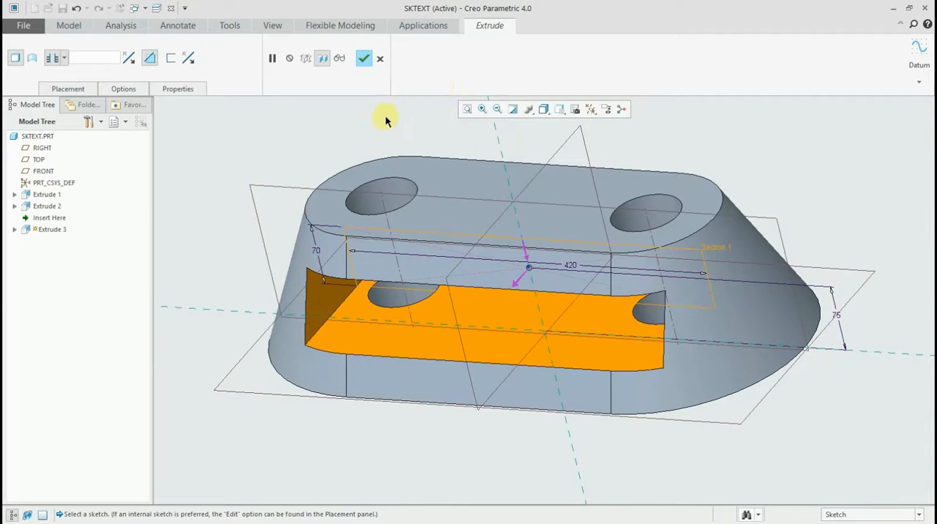
click(364, 57)
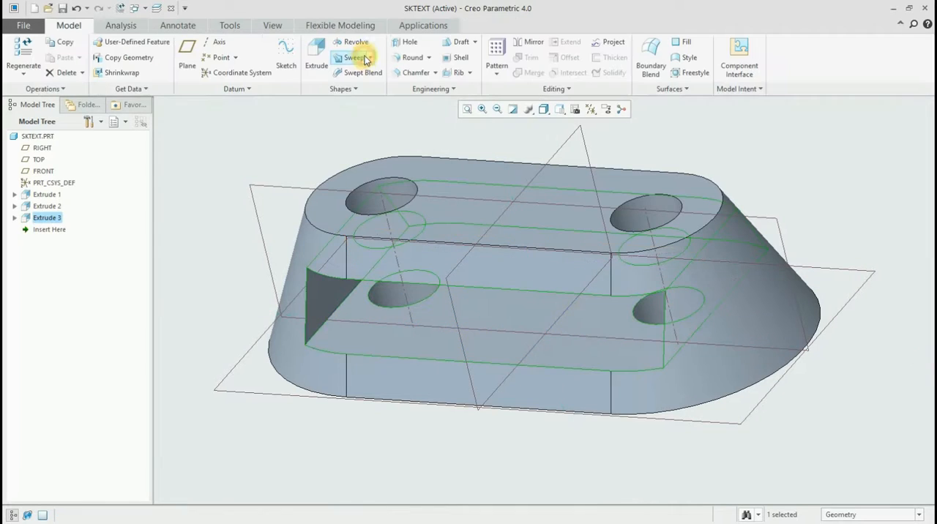
click(197, 167)
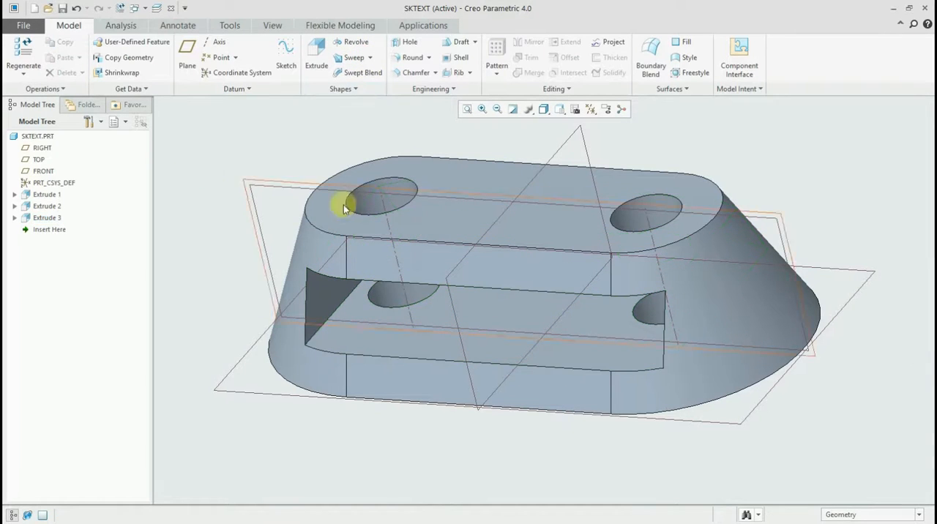
- Save the part SKTEXT
mouse_move(473, 240)
middle_down()
mouse_move(520, 183)
mouse_move(502, 218)
middle_up()
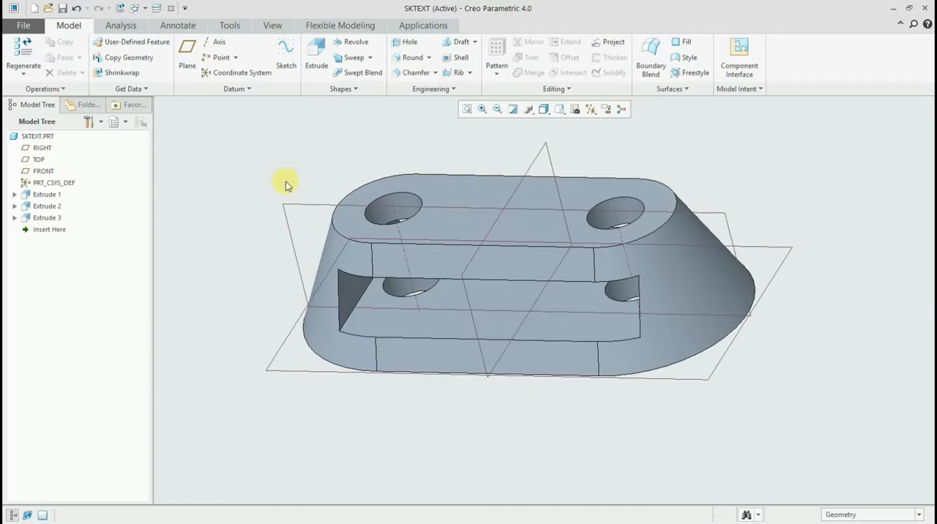
key(ctrl+s)
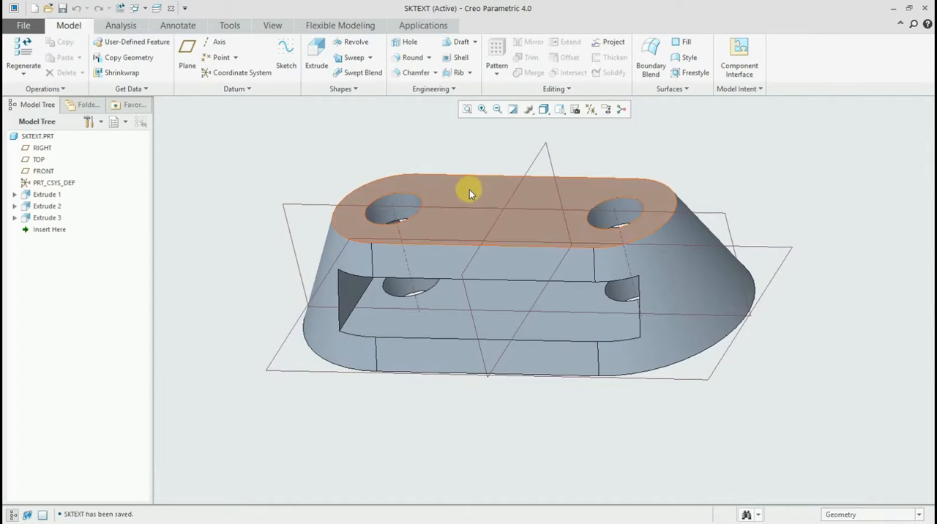
scroll(468, 190, down, 2)
shift+middle_drag(492, 211, 472, 230)
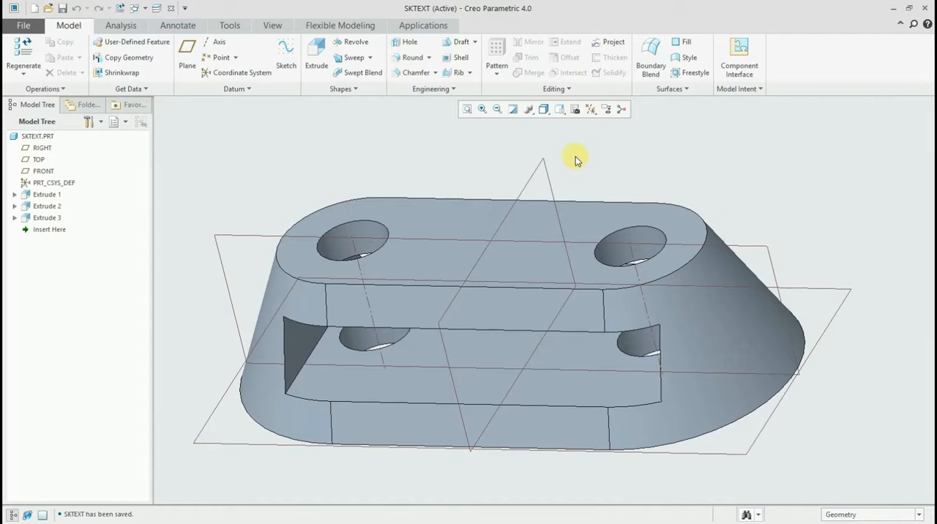
scroll(607, 165, up, 2)
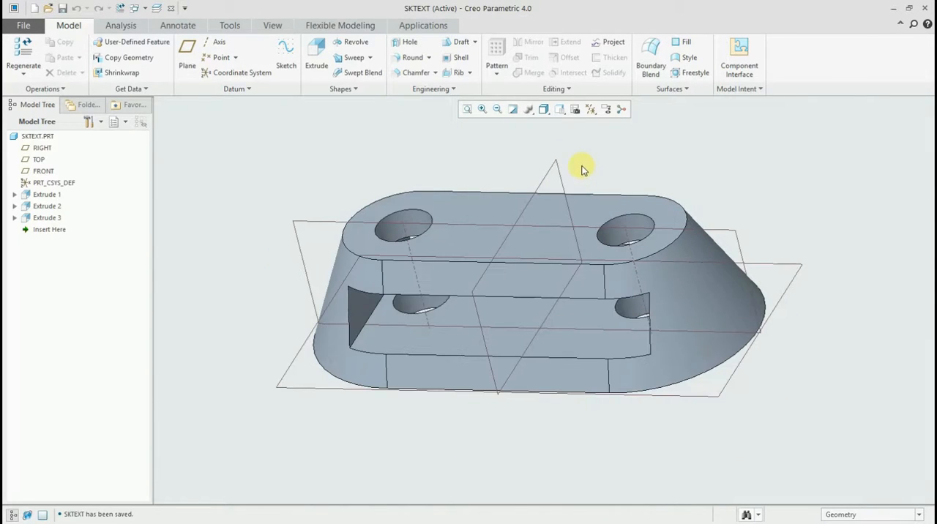
- Start a new extrusion on the FRONT datum plane and view the sketch plane squarely
click(308, 225)
click(314, 50)
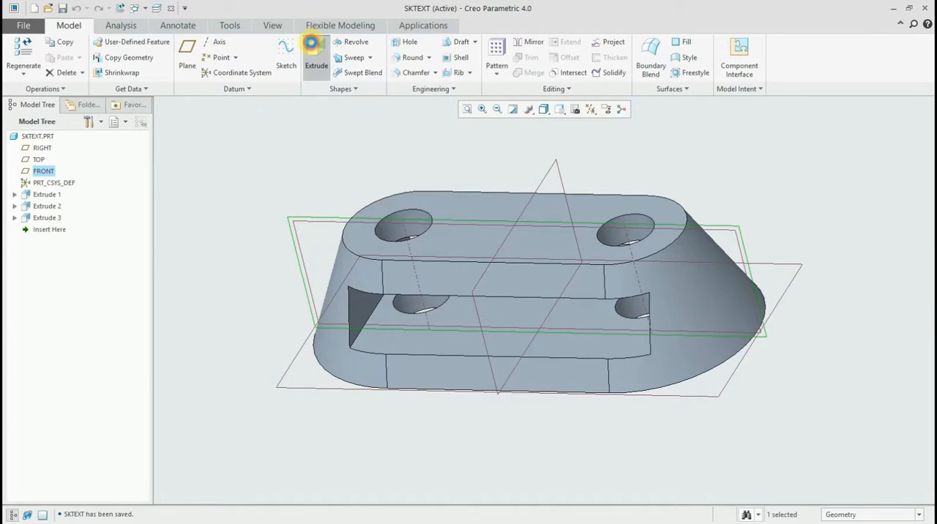
click(583, 108)
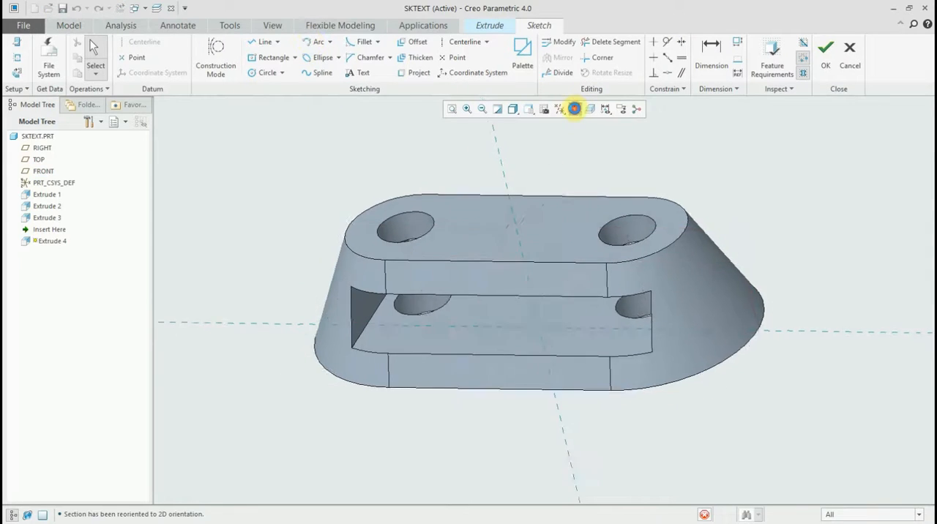
scroll(569, 269, up, 2)
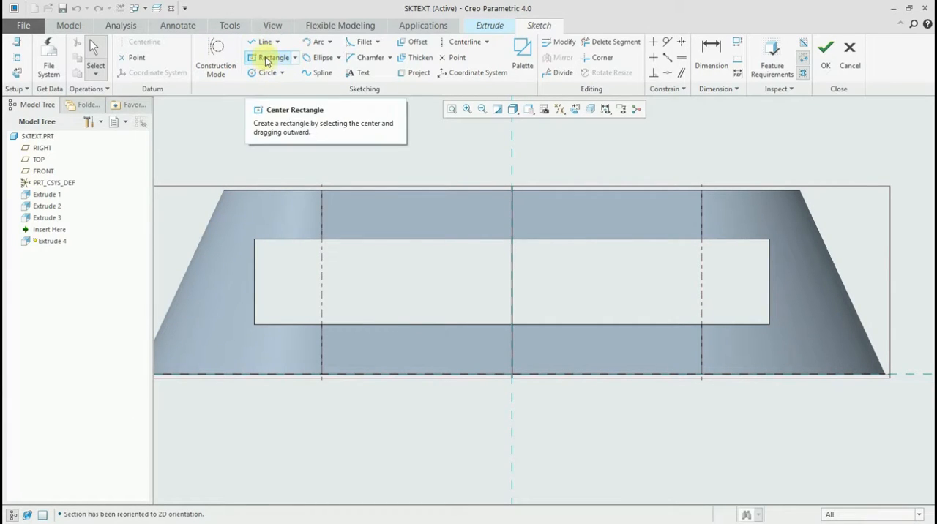
- Sketch a corner rectangle about 114 by 43 standing on the block's top edge, its left side about 54 from the vertical reference
click(294, 58)
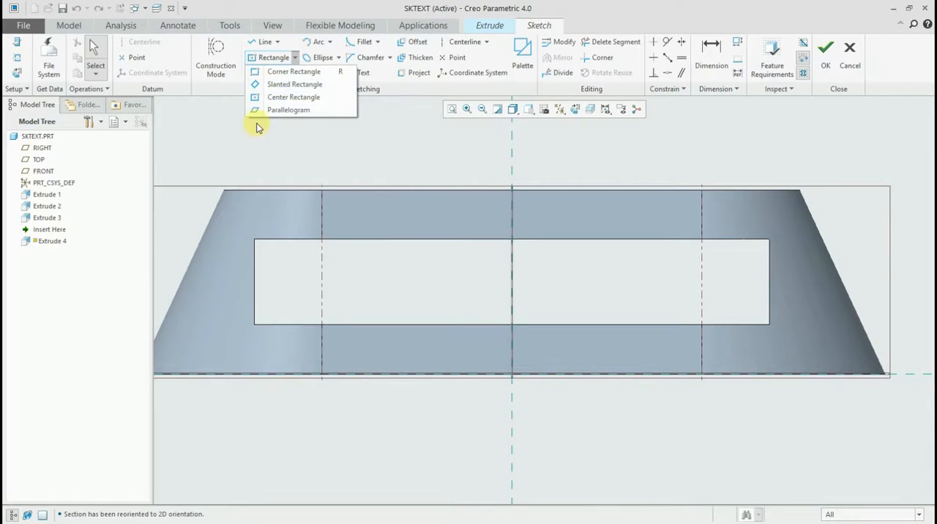
click(282, 74)
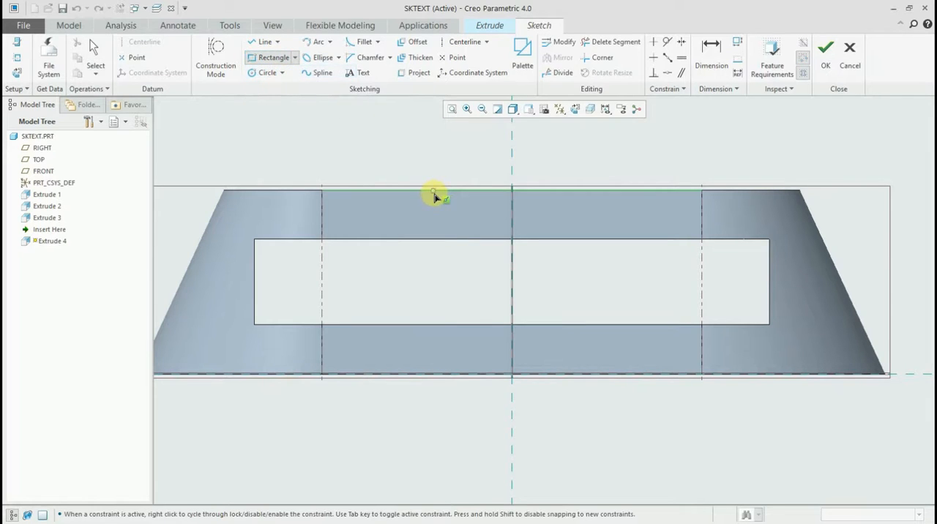
click(444, 190)
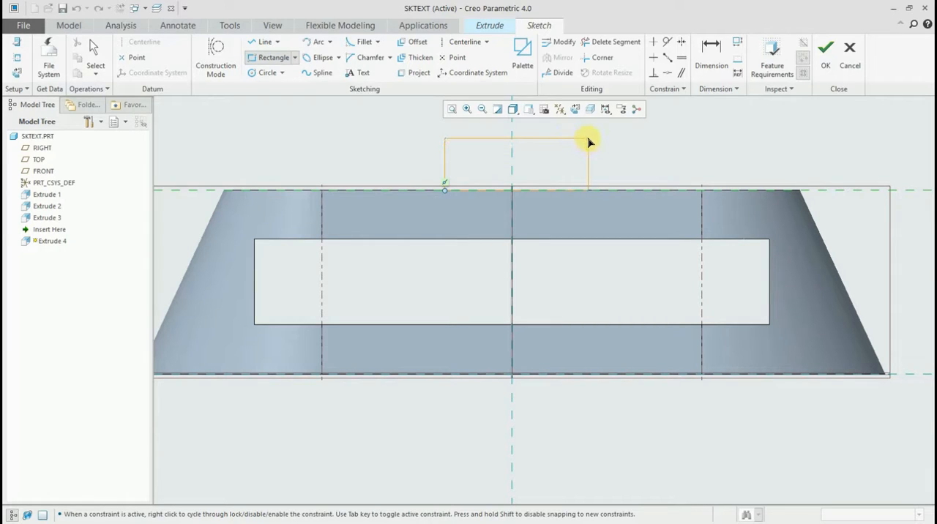
click(584, 140)
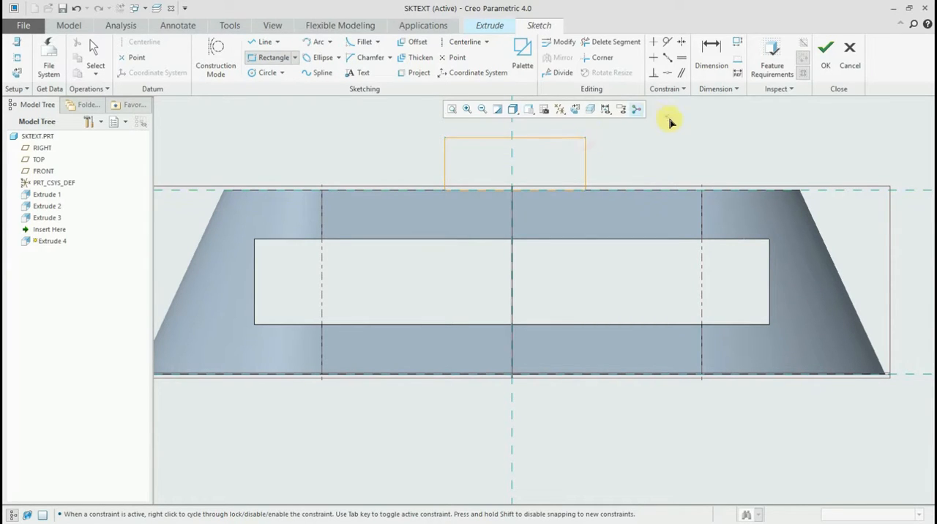
middle_click(659, 125)
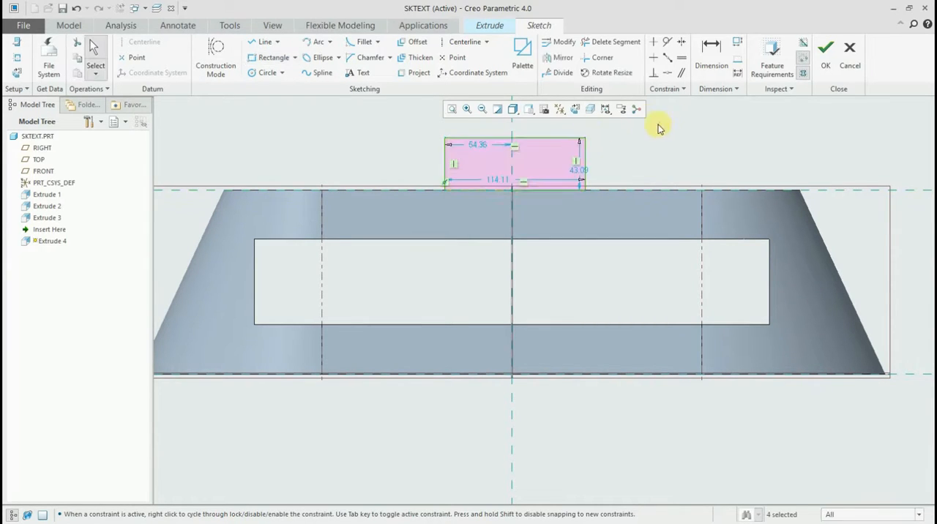
- Add a vertical centerline through the rectangle along the vertical reference
click(464, 41)
click(514, 160)
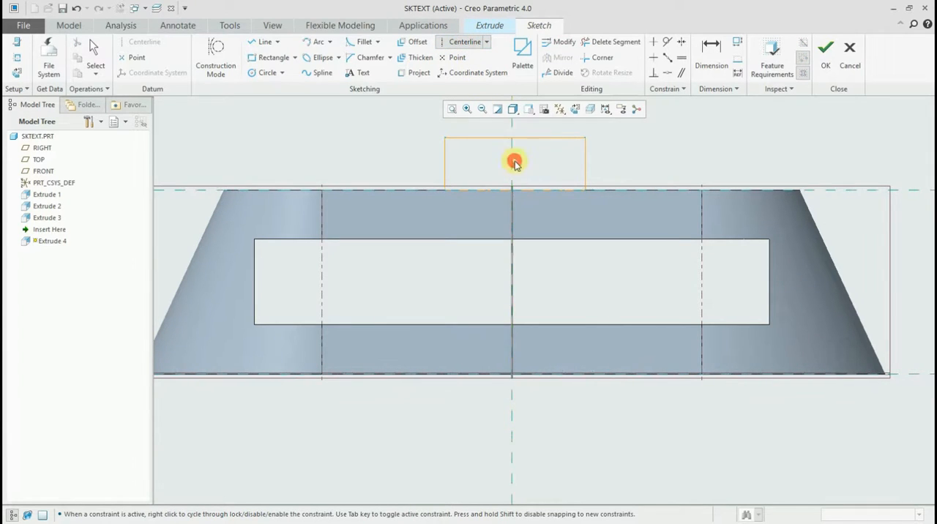
click(508, 202)
middle_click(508, 202)
- Make the rectangle's two upper corners symmetric about the vertical centerline
scroll(638, 126, down, 1)
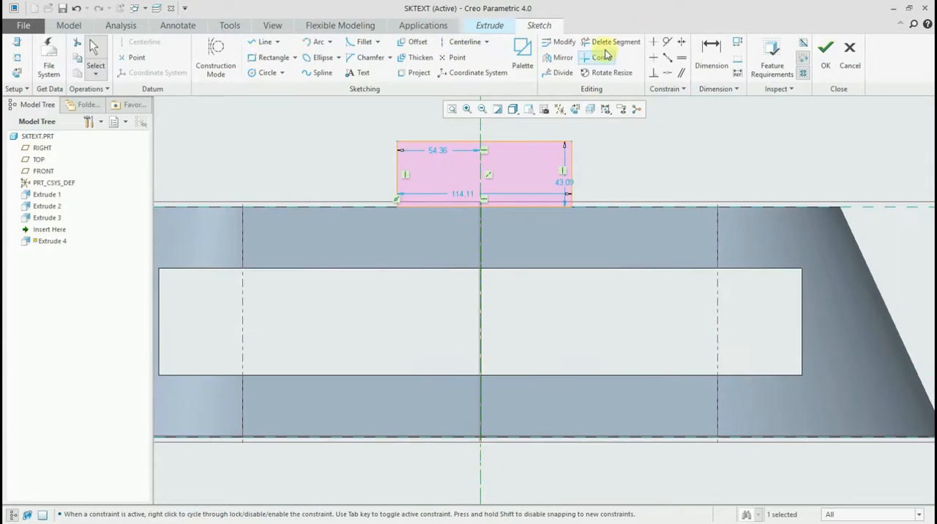
click(680, 43)
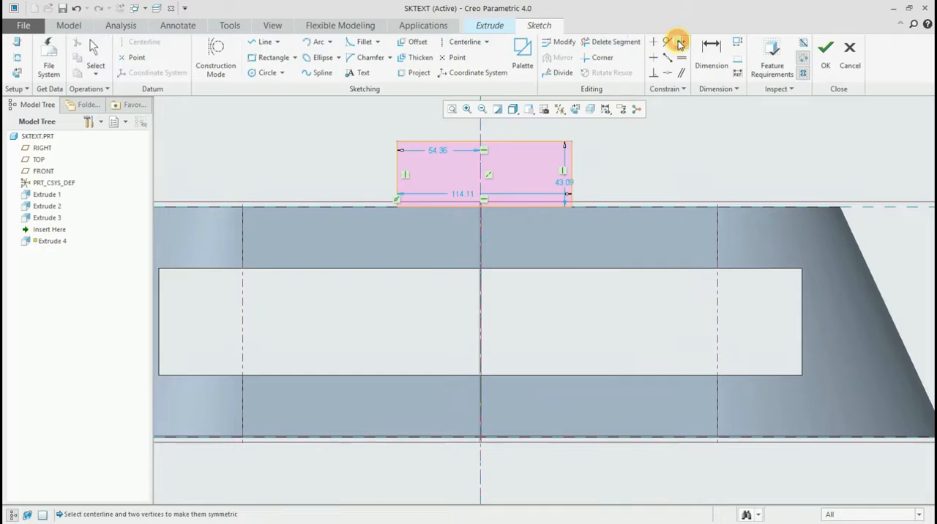
click(479, 126)
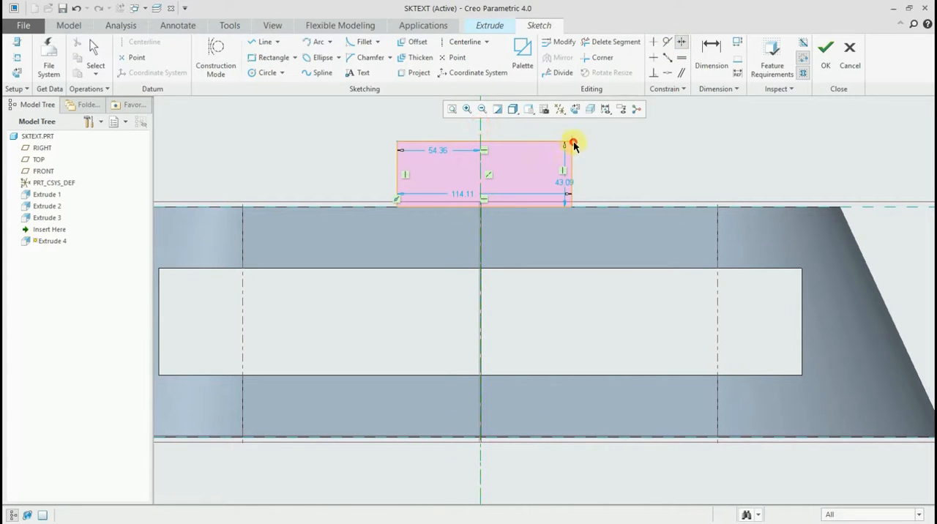
click(571, 142)
click(397, 143)
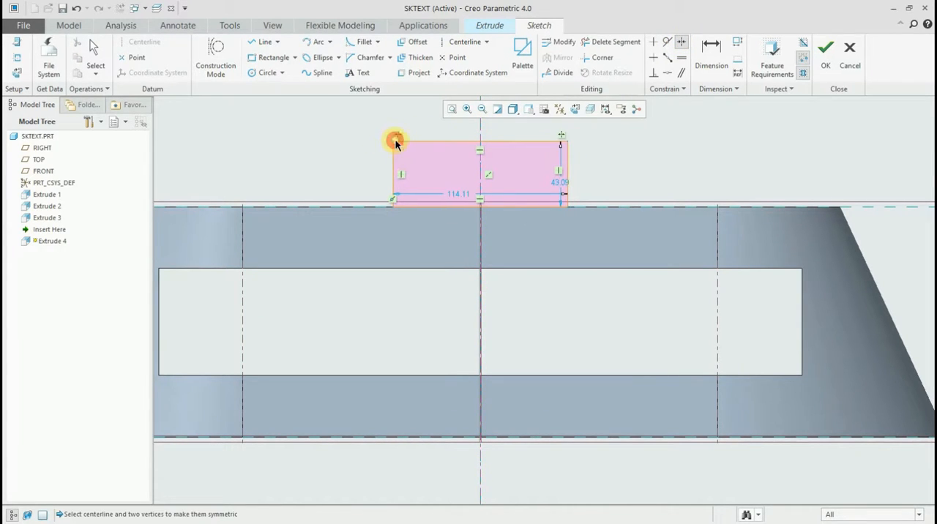
middle_click(429, 224)
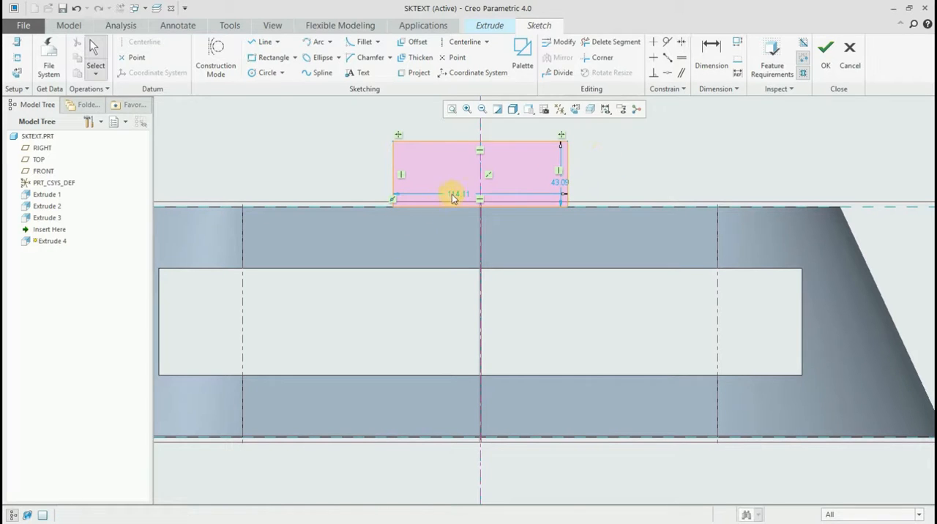
- Place the rectangle's dimensions outside the profile and set its width to 150 and height to 35
drag(459, 193, 433, 230)
double_click(436, 227)
text(15)
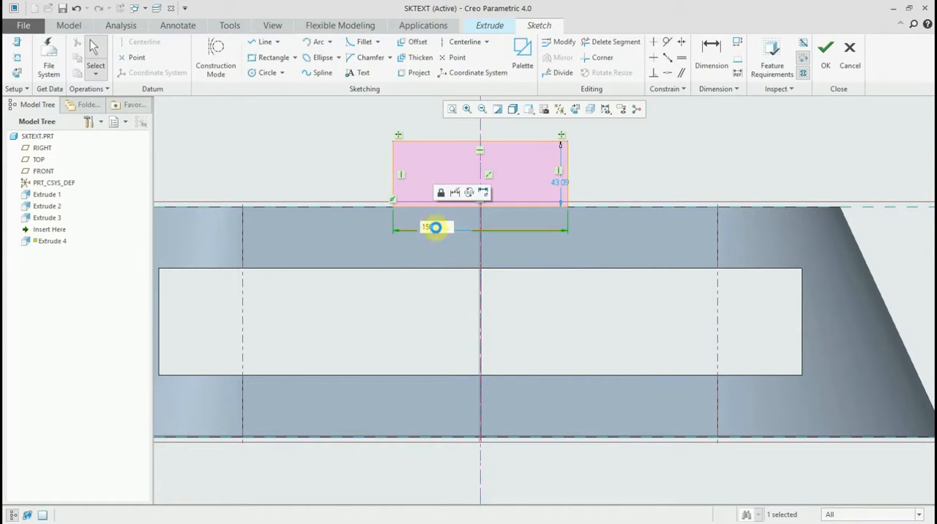
text(0)
key(Return)
drag(588, 188, 662, 171)
double_click(662, 171)
text(35)
key(Return)
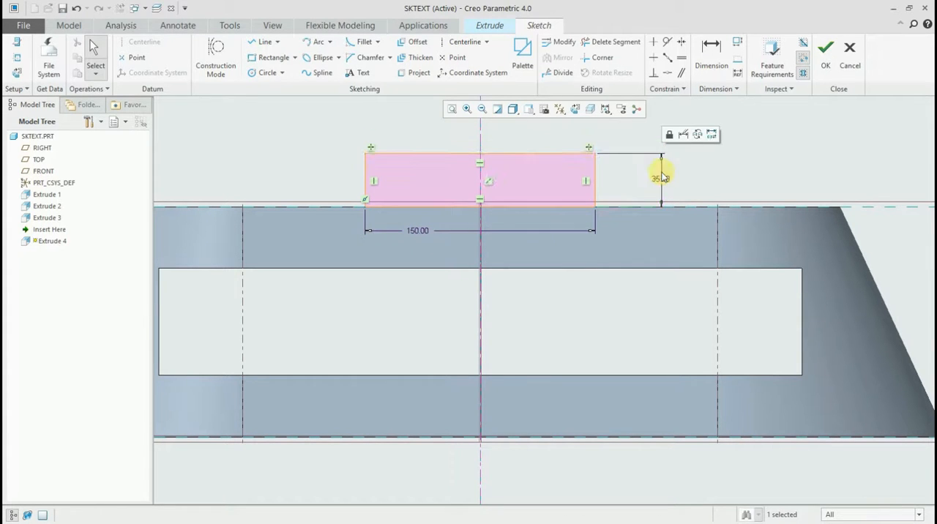
- Finish the sketch and extrude the rectangle up to the block's slanted front face as the selected surface
key(ctrl+d)
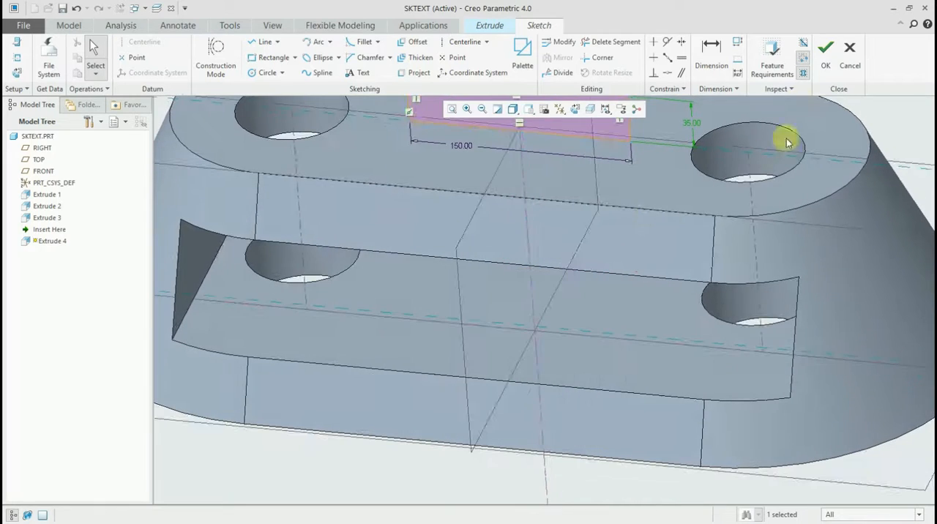
click(828, 68)
mouse_move(519, 259)
middle_down()
mouse_move(464, 251)
mouse_move(453, 275)
mouse_move(468, 253)
middle_up()
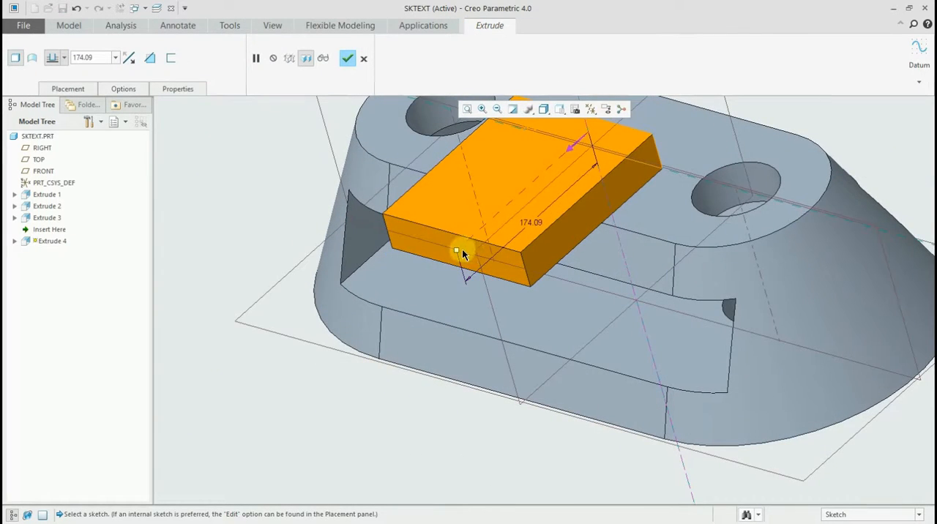
middle_drag(592, 278, 477, 341)
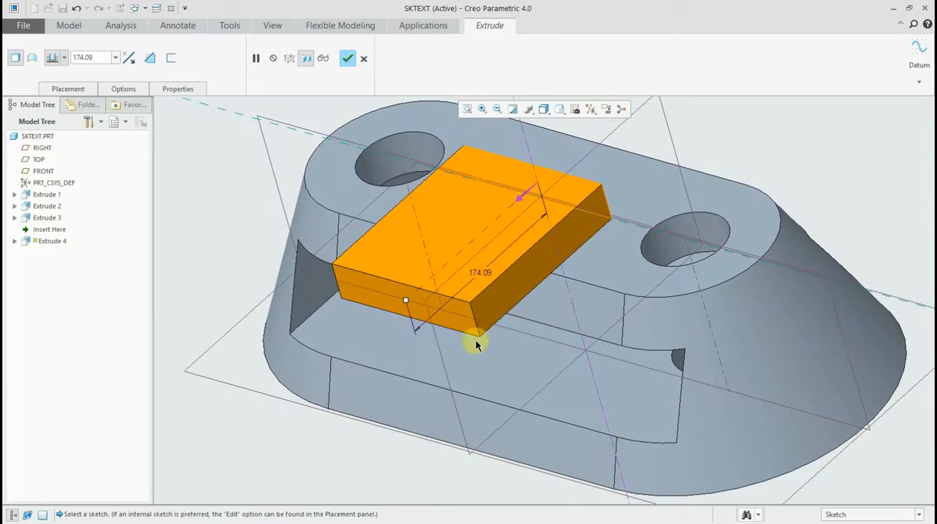
drag(407, 303, 402, 305)
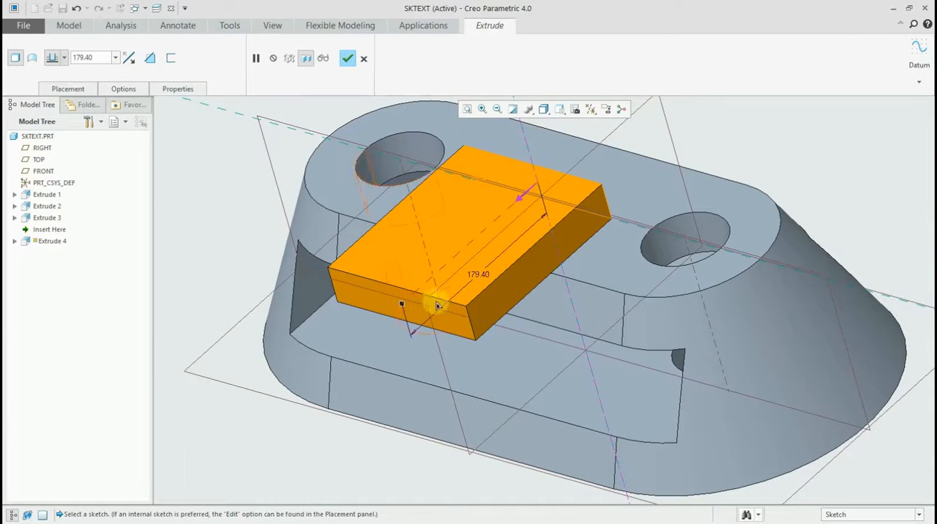
click(553, 303)
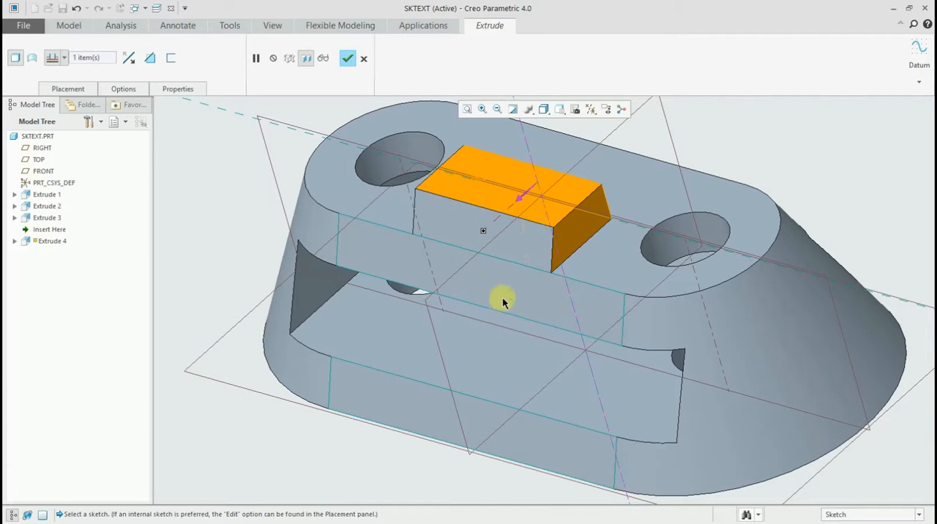
- End the first side of the extrusion at an offset of the selected front face, with an offset distance of 50
mouse_move(469, 299)
middle_down()
mouse_move(373, 271)
mouse_move(464, 283)
mouse_move(376, 251)
mouse_move(359, 224)
mouse_move(398, 255)
mouse_move(357, 246)
middle_up()
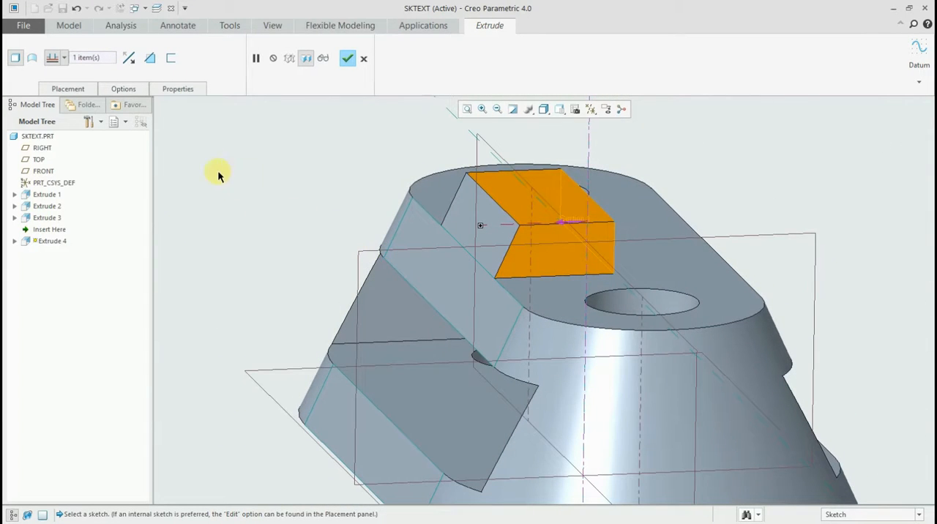
click(125, 91)
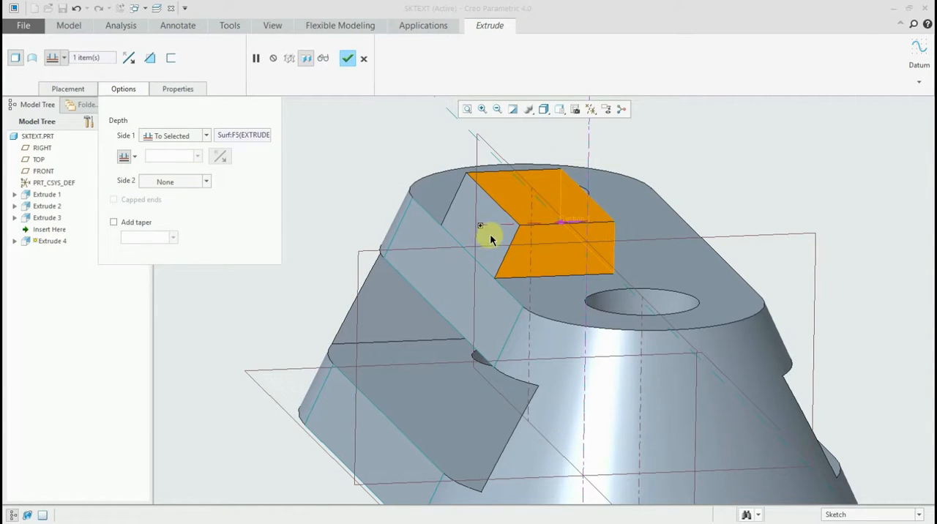
click(135, 158)
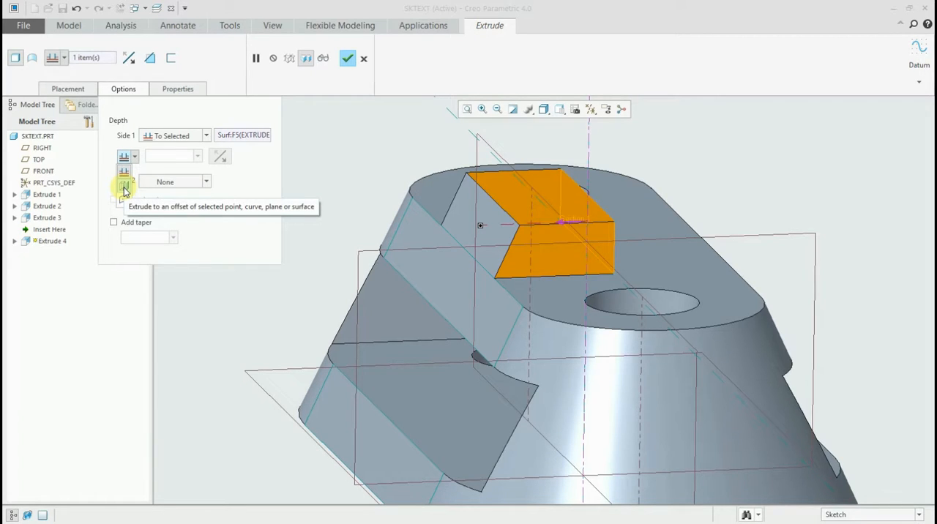
click(125, 187)
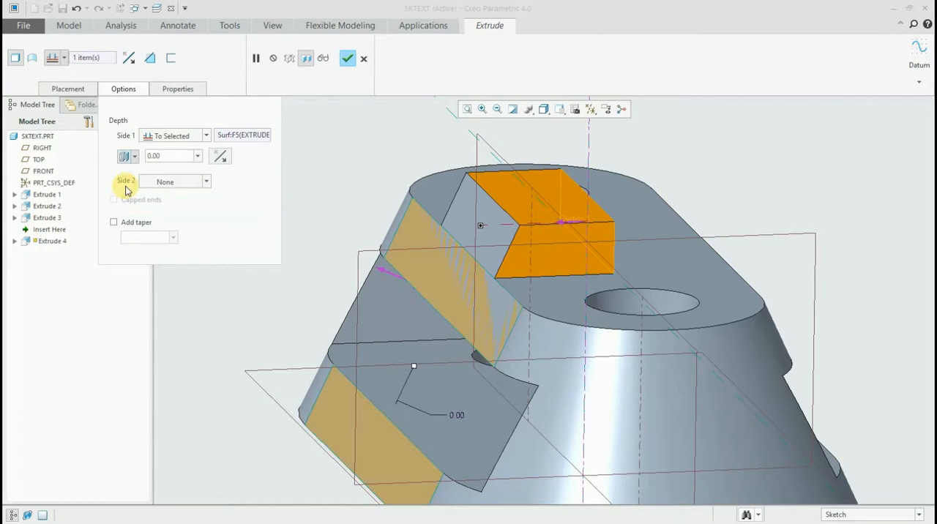
drag(414, 370, 329, 330)
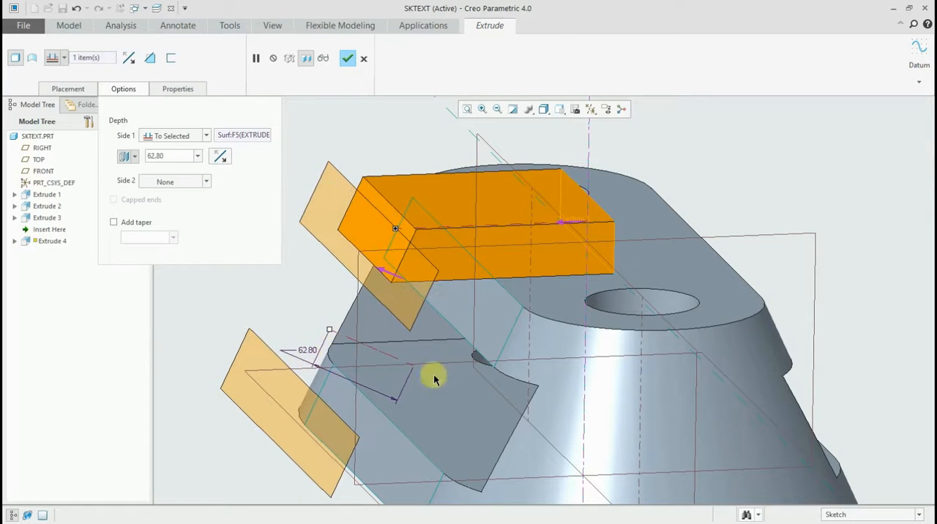
double_click(303, 354)
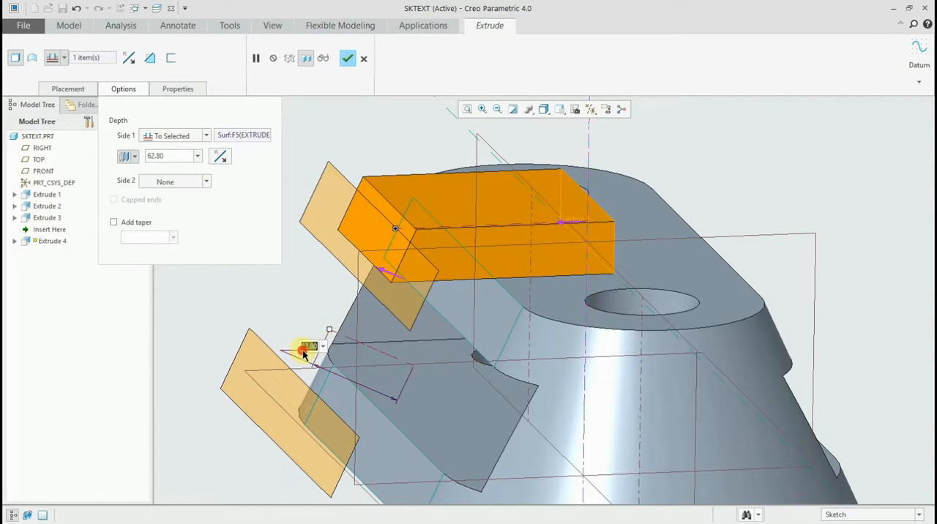
text(50)
key(Return)
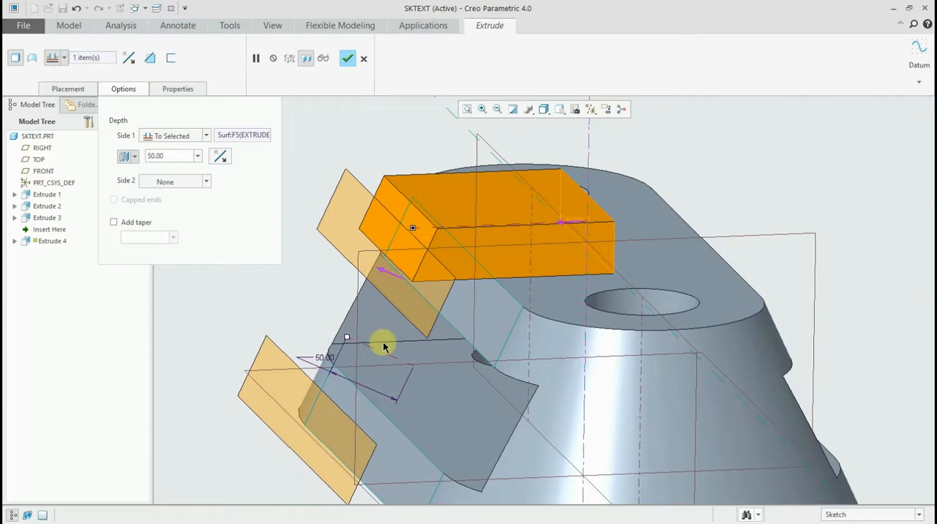
- Switch the first side's end to a translation of the selected face and set the translation distance to 50
middle_drag(382, 255, 378, 215)
click(134, 157)
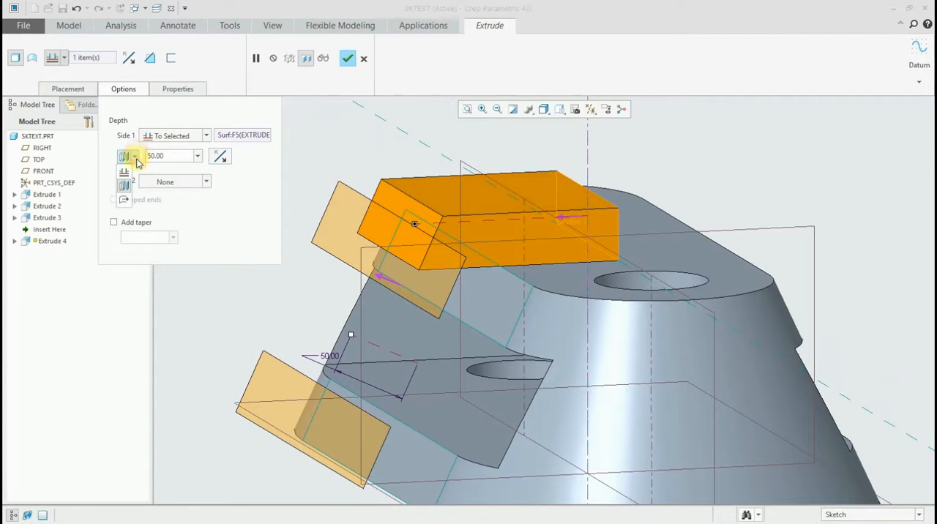
click(123, 201)
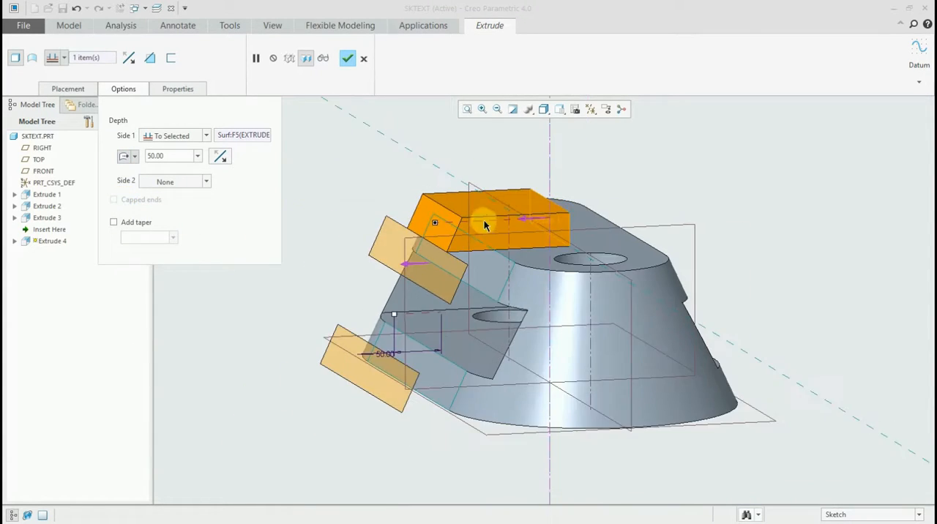
middle_drag(483, 218, 422, 251)
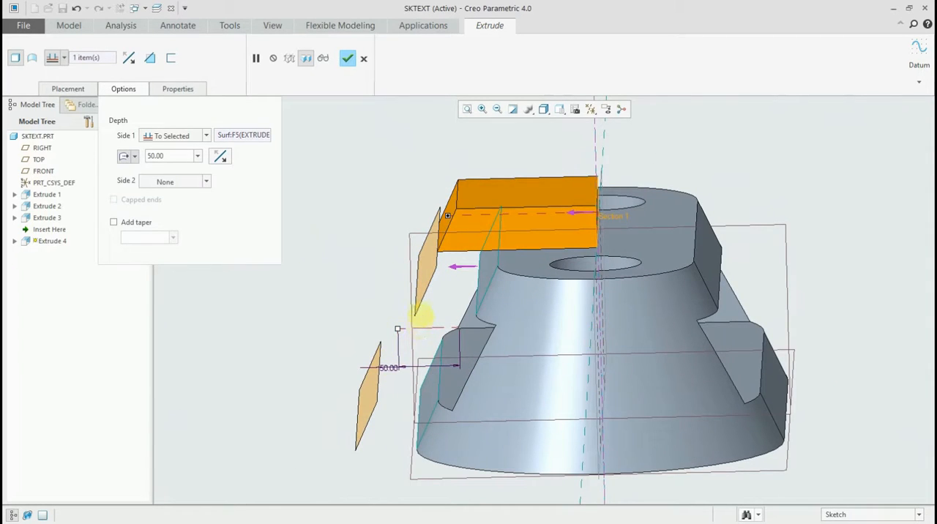
middle_drag(418, 314, 420, 308)
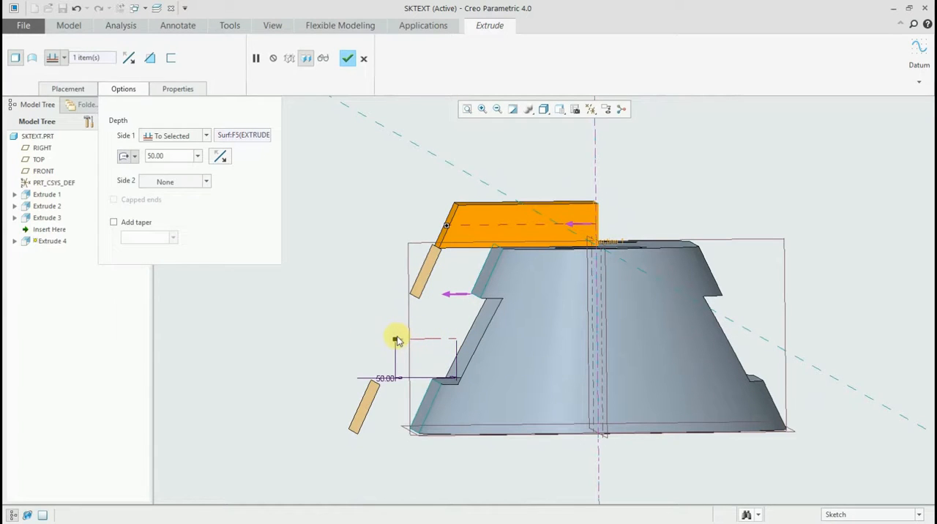
mouse_move(396, 339)
mouse_down()
mouse_move(309, 339)
mouse_move(391, 341)
mouse_move(361, 341)
mouse_move(379, 340)
mouse_up()
double_click(371, 379)
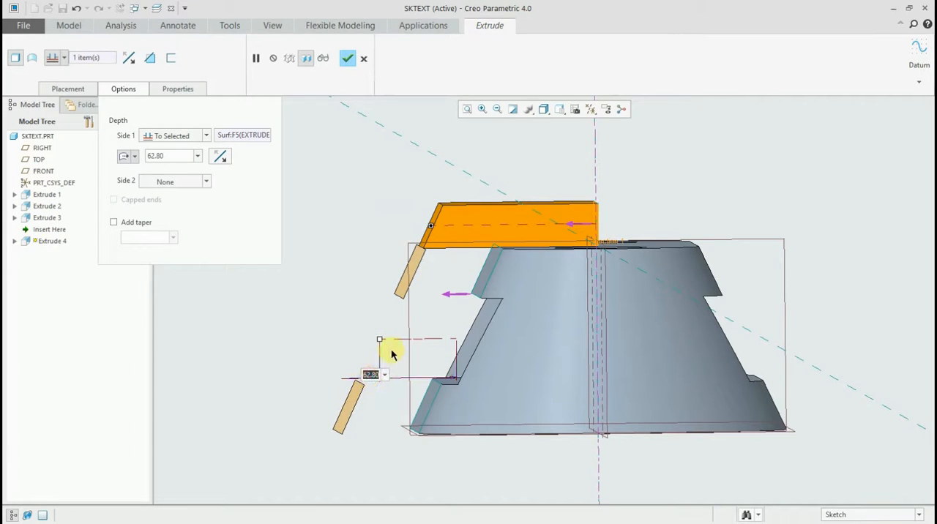
text(50)
key(Return)
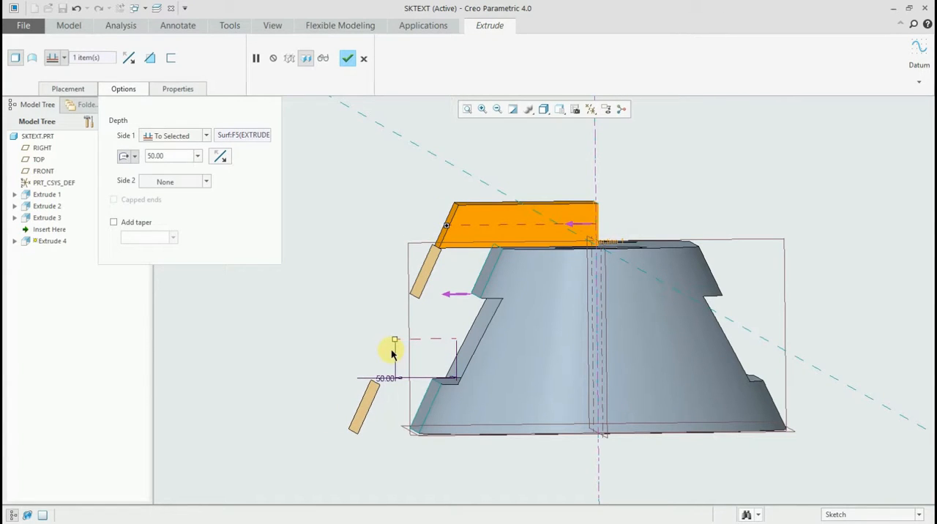
- Give the extrusion's second side a Blind depth
mouse_move(374, 267)
middle_down()
mouse_move(391, 293)
mouse_move(376, 278)
mouse_move(385, 272)
mouse_move(386, 287)
mouse_move(378, 279)
middle_up()
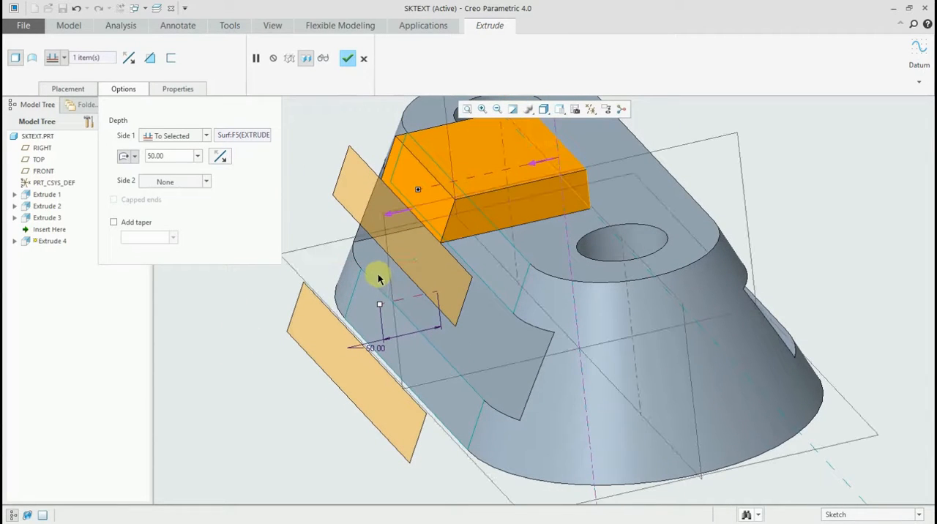
shift+middle_drag(389, 218, 366, 255)
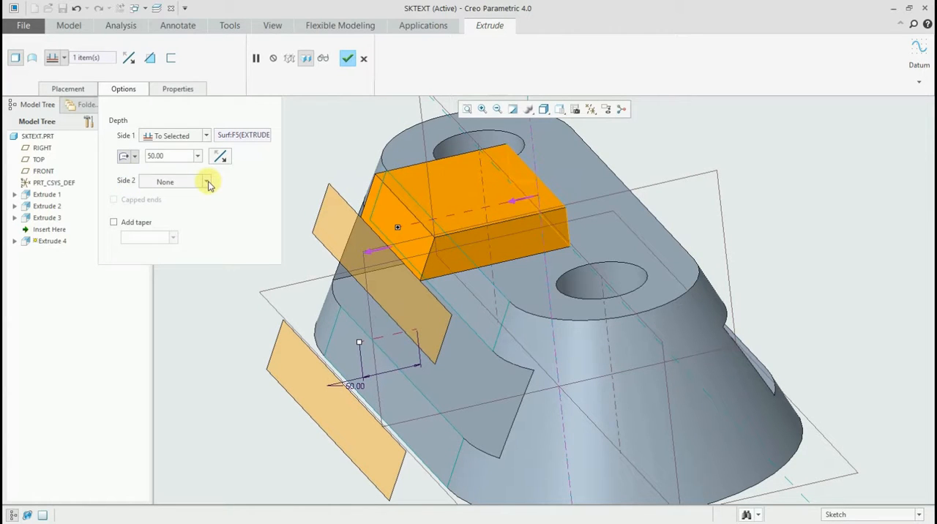
middle_drag(627, 215, 629, 217)
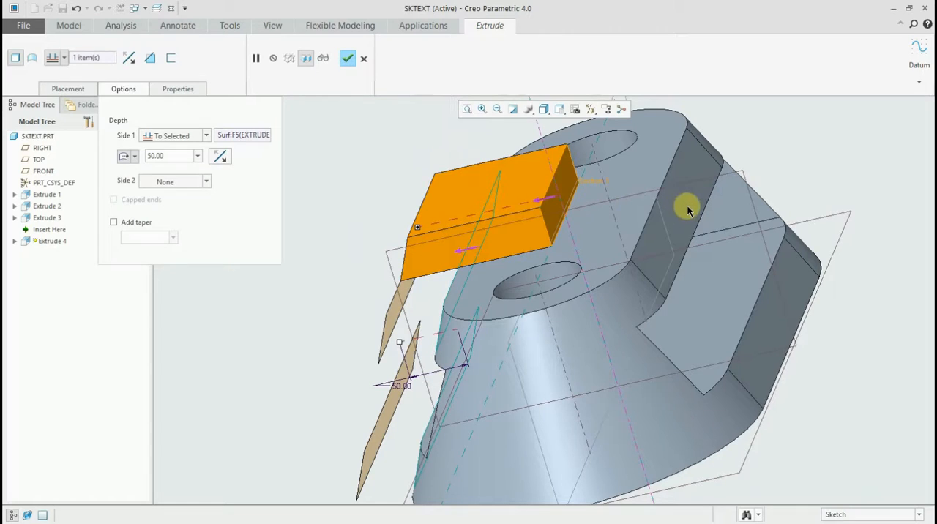
mouse_move(445, 308)
middle_down()
mouse_move(503, 296)
mouse_move(469, 295)
middle_up()
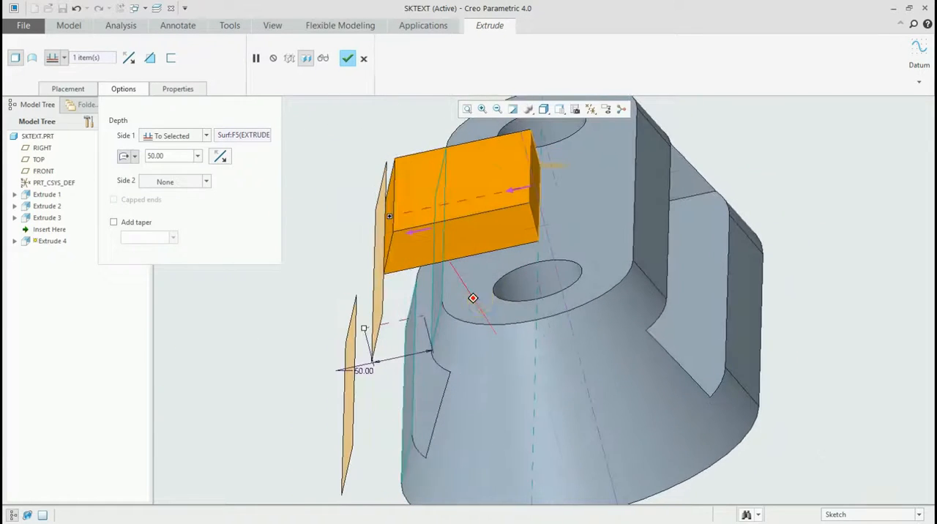
click(206, 183)
scroll(167, 207, up, 1)
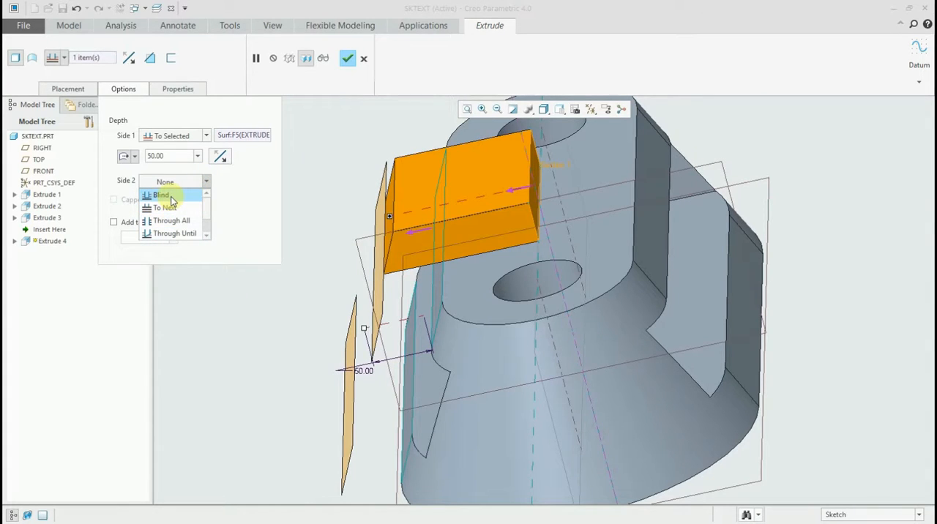
click(163, 195)
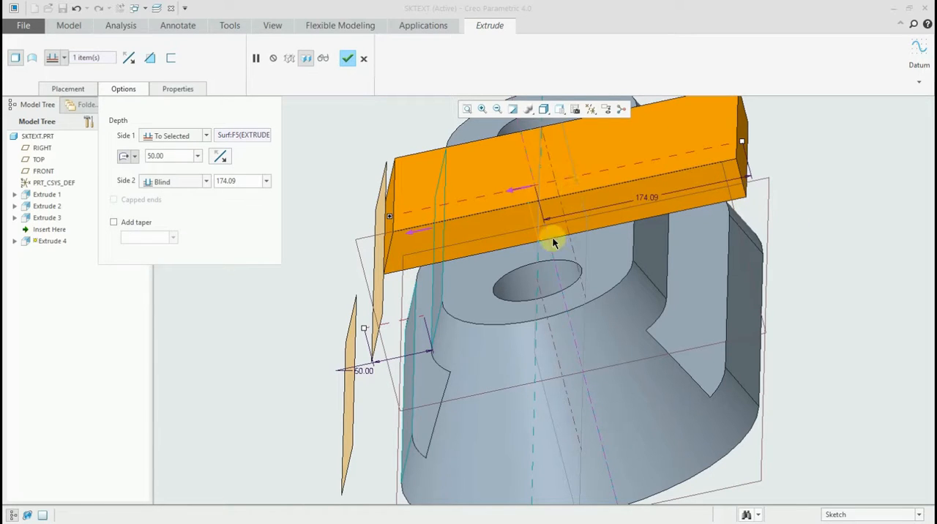
- Shorten the extrusion's second side and set its Blind depth to 20
middle_drag(600, 198, 491, 193)
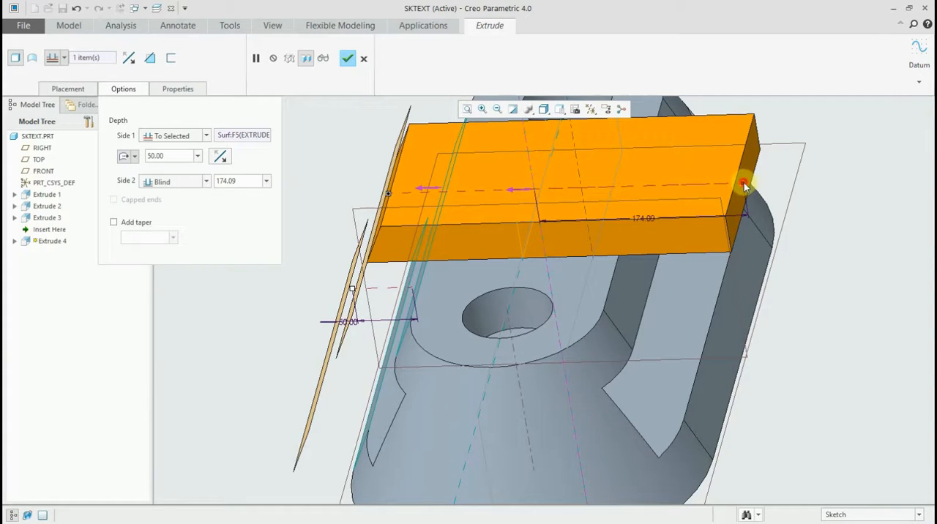
drag(743, 185, 517, 239)
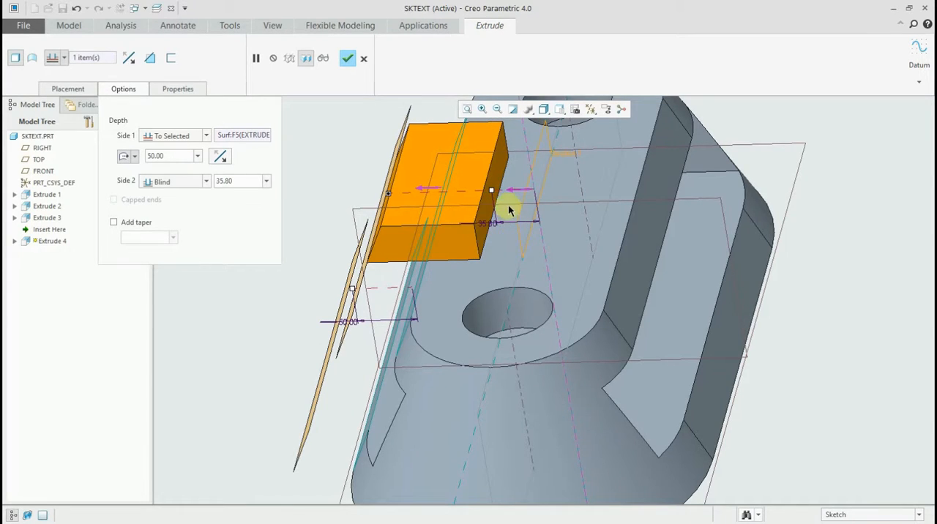
middle_drag(508, 204, 533, 184)
scroll(487, 189, up, 5)
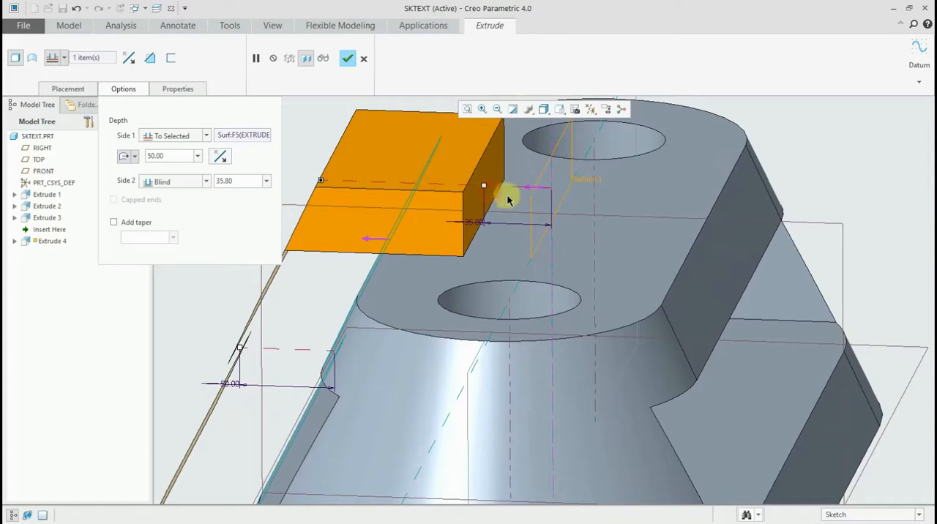
drag(486, 186, 506, 185)
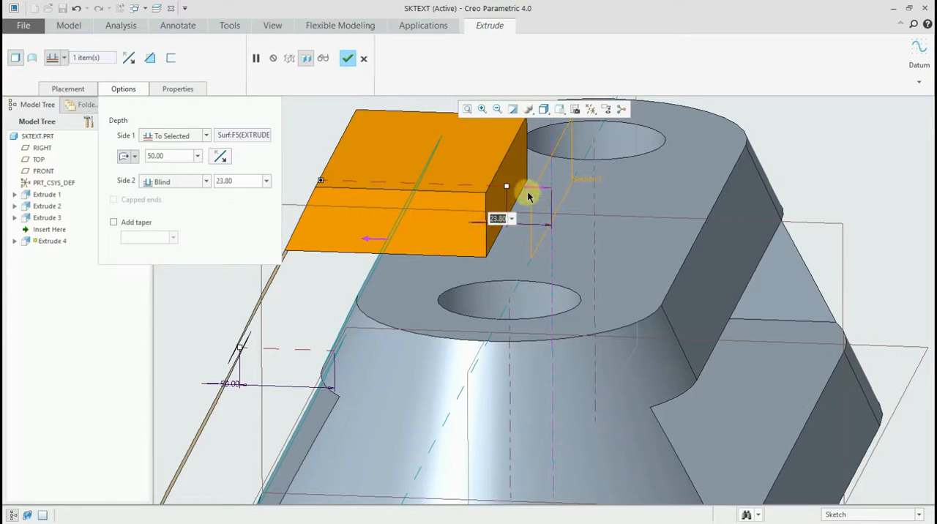
text(20)
key(Return)
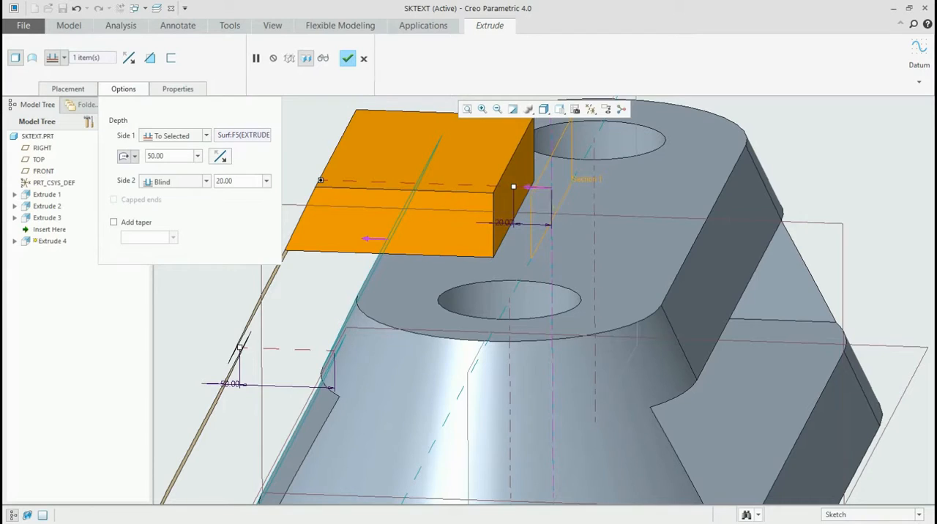
- Set the Blind depth of the extrusion's second side to 30
middle_drag(521, 212, 551, 193)
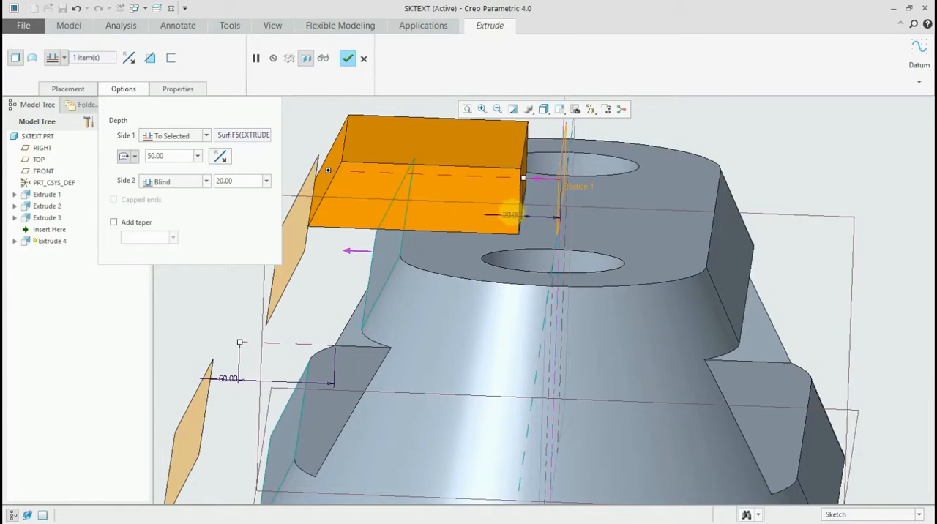
middle_drag(510, 214, 507, 219)
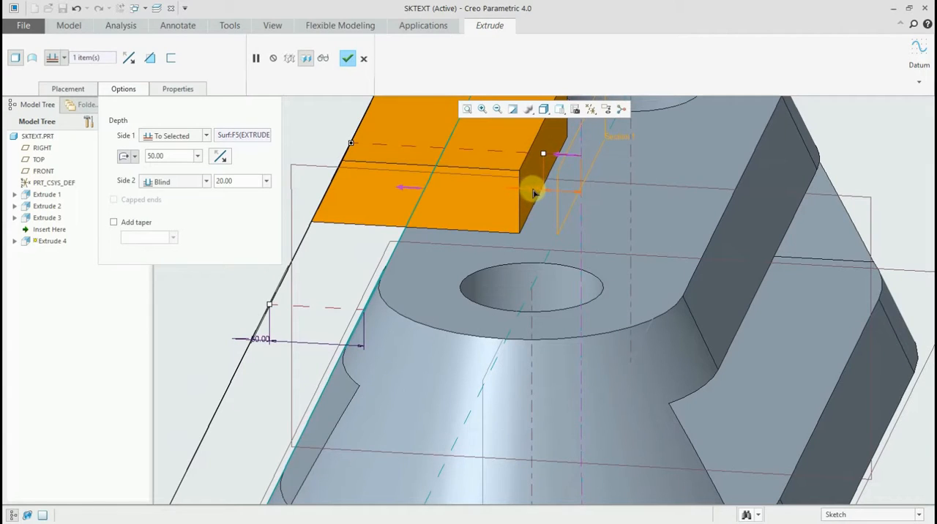
double_click(532, 189)
text(30)
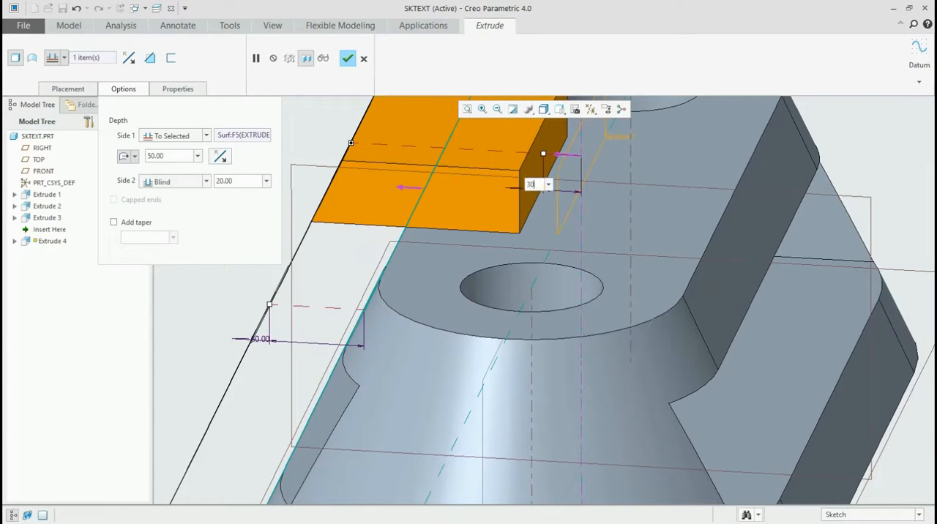
key(Return)
- Check the extrusion preview from several angles and complete the feature
middle_drag(503, 232, 569, 185)
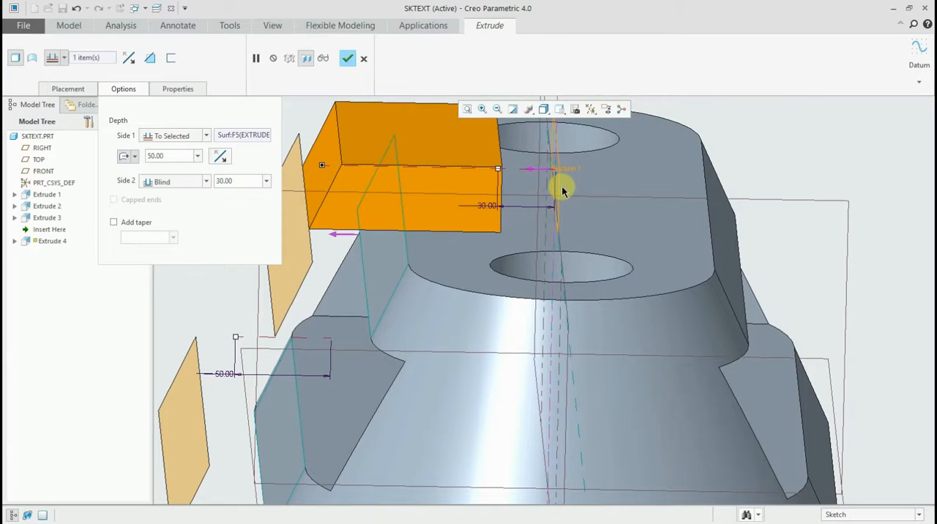
scroll(562, 194, down, 4)
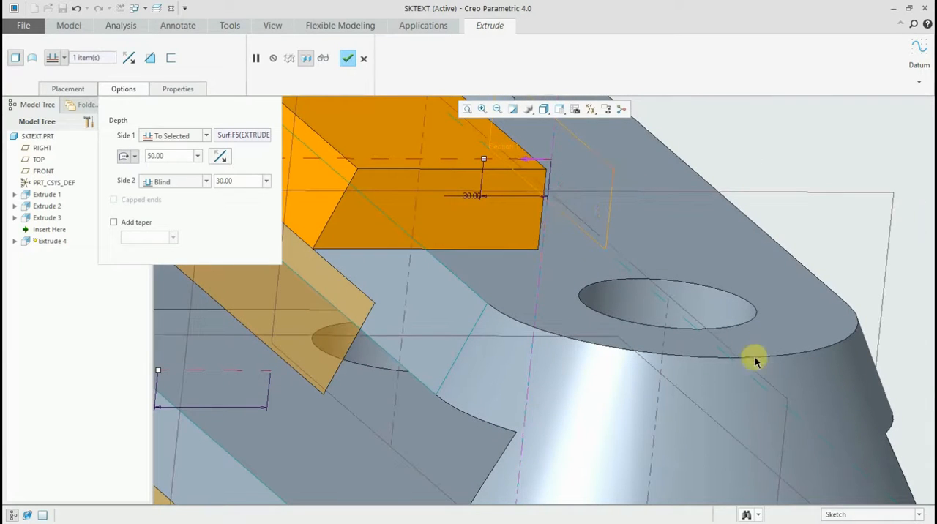
middle_drag(544, 244, 514, 236)
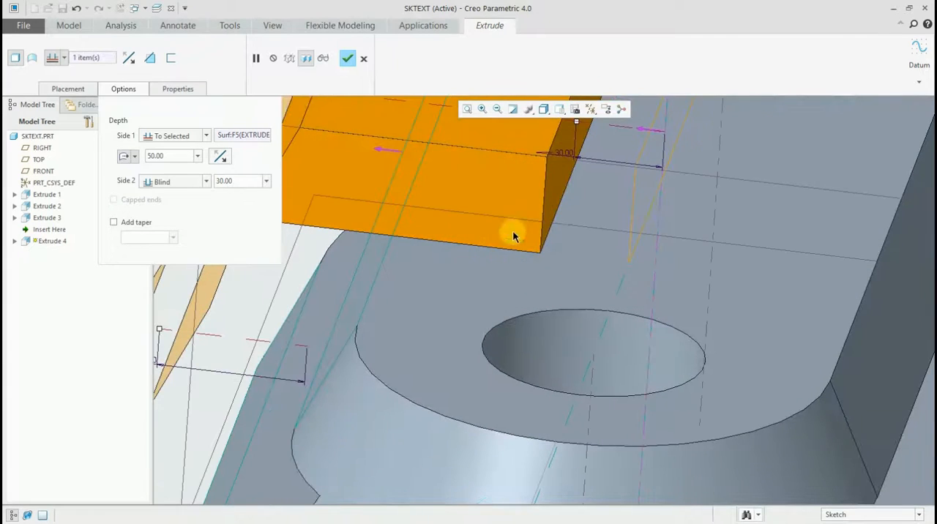
scroll(564, 163, up, 1)
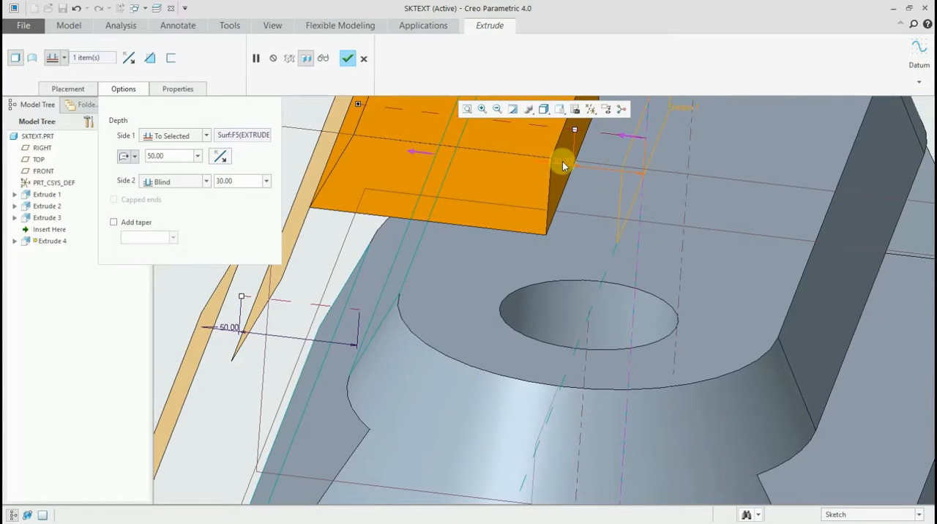
scroll(562, 162, up, 3)
middle_drag(564, 206, 540, 208)
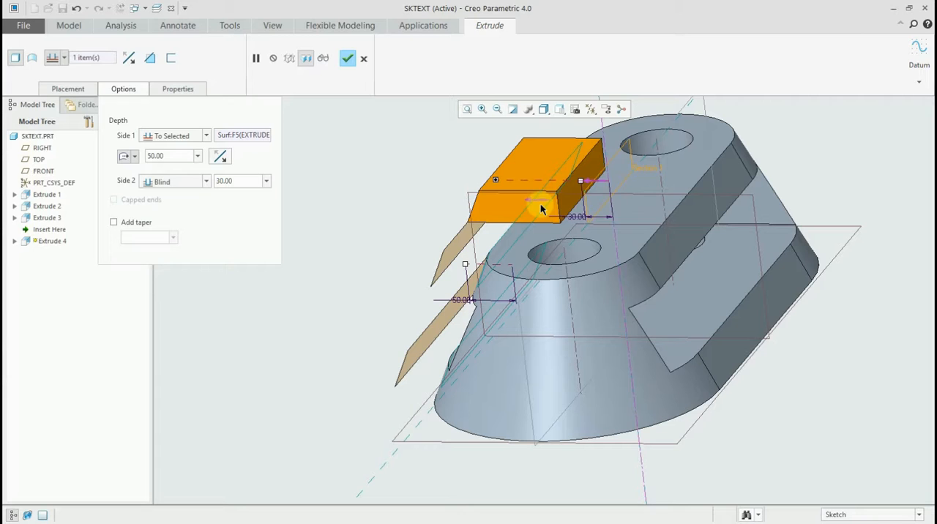
middle_drag(532, 203, 576, 203)
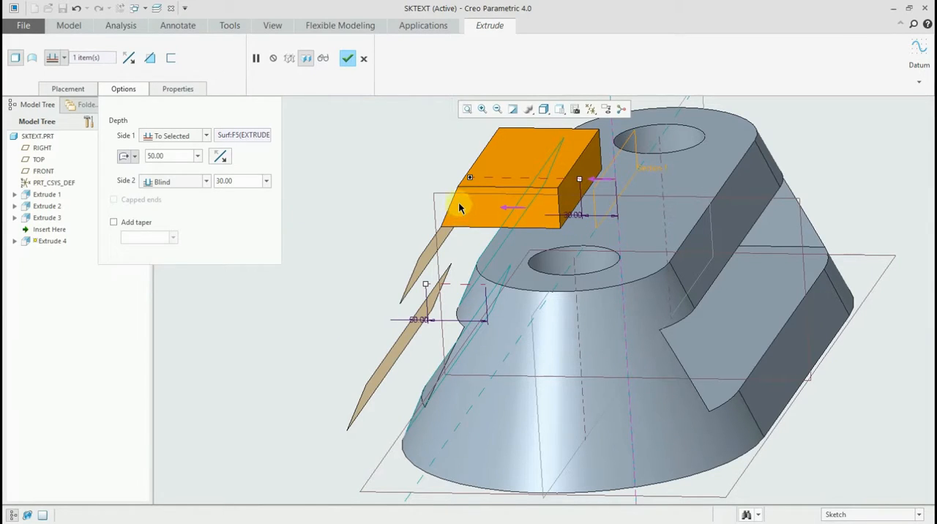
middle_drag(459, 209, 554, 236)
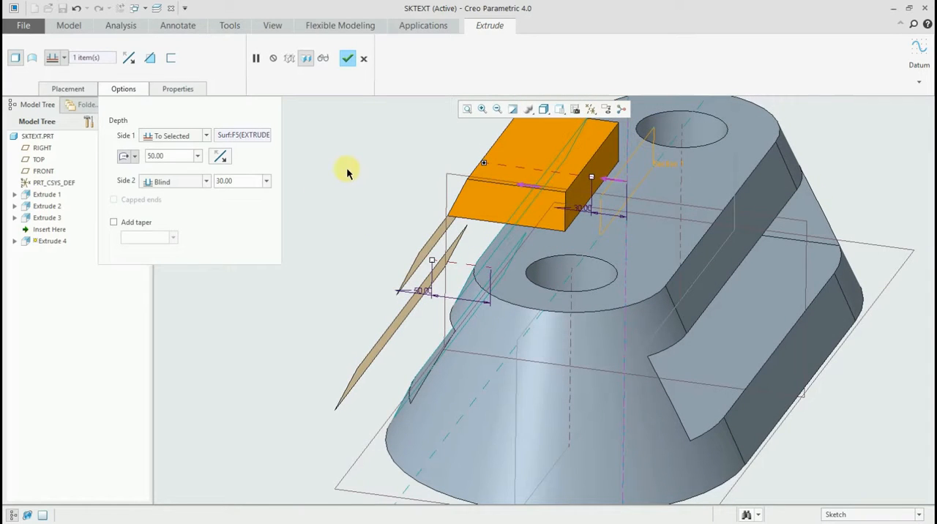
click(349, 58)
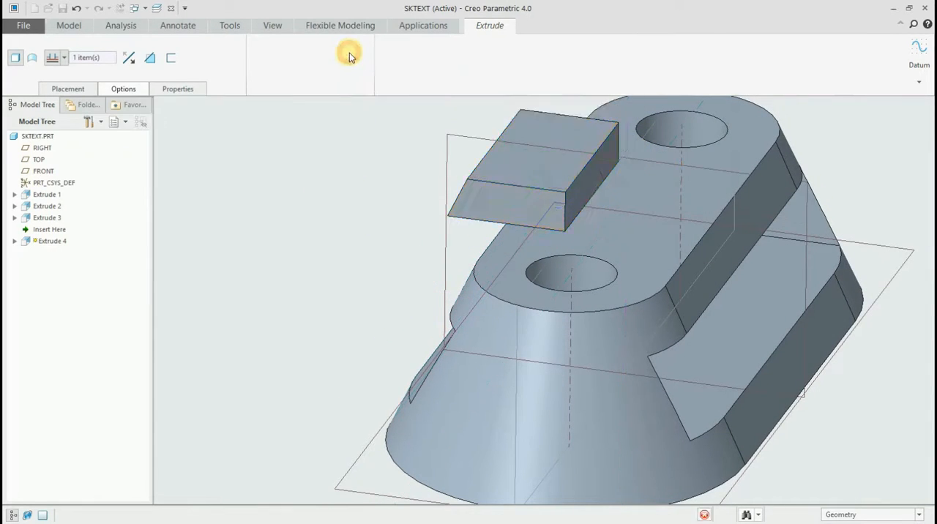
scroll(292, 224, down, 3)
middle_drag(345, 213, 430, 244)
middle_drag(387, 202, 539, 227)
middle_drag(538, 291, 757, 368)
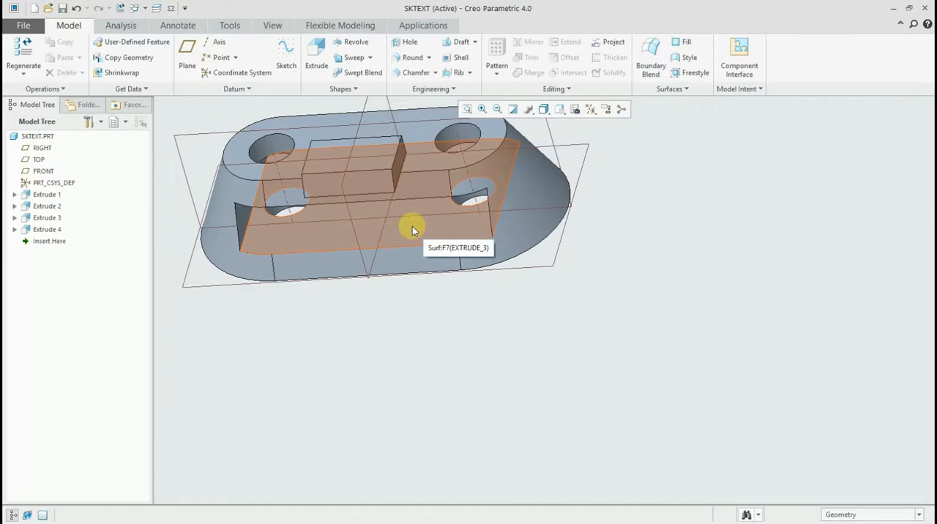
click(412, 226)
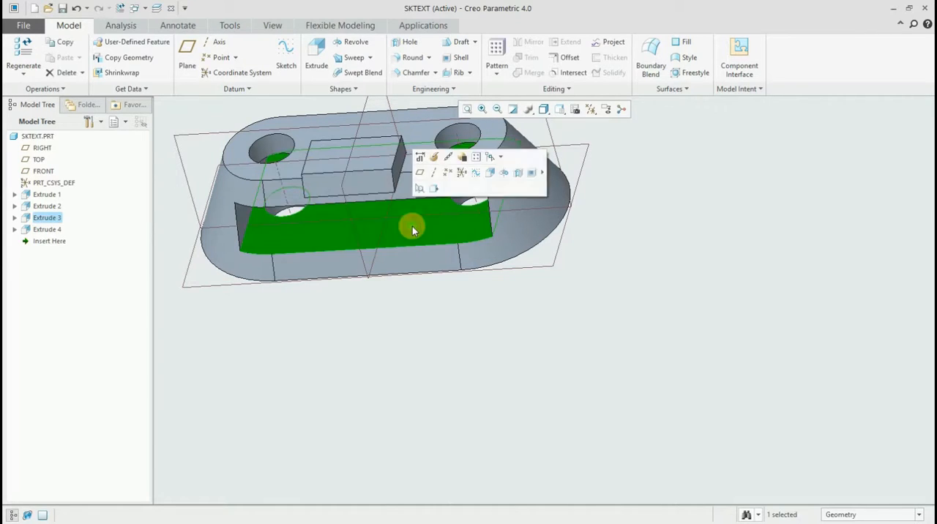
click(317, 50)
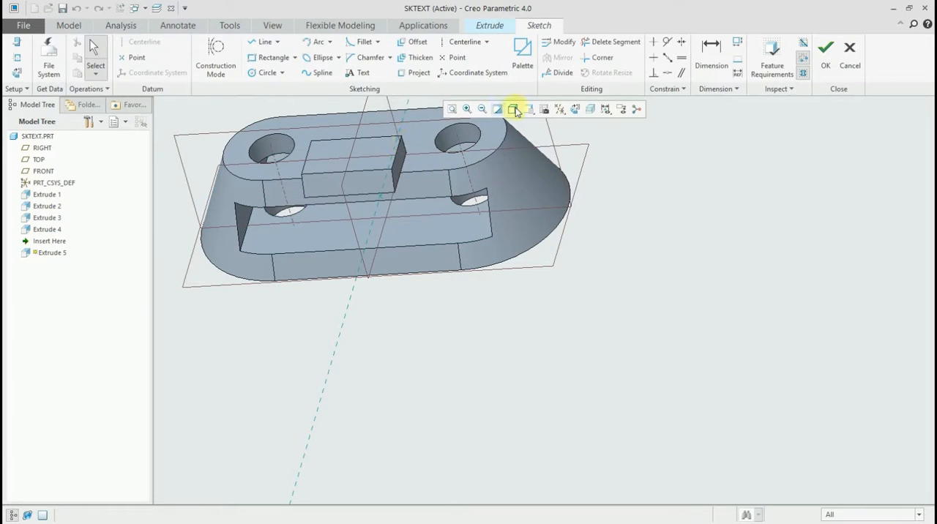
click(575, 110)
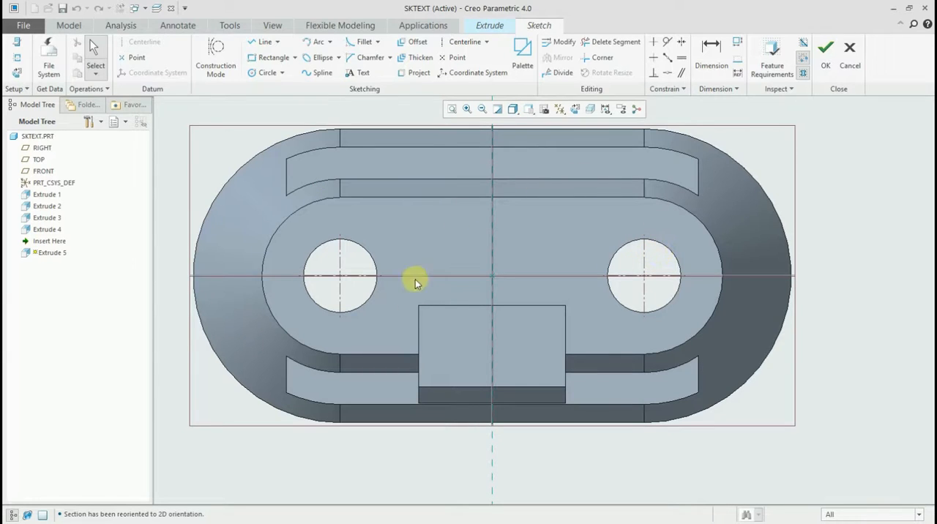
click(592, 110)
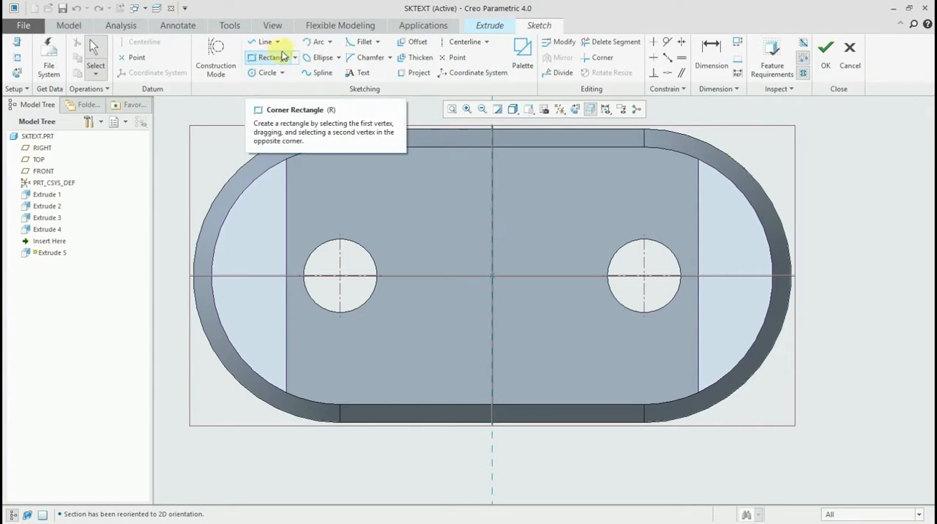
click(258, 42)
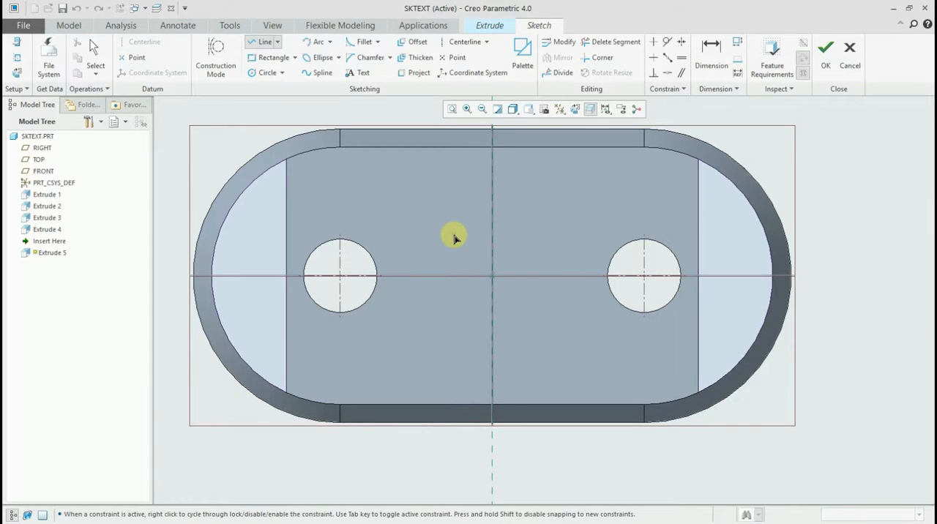
click(774, 162)
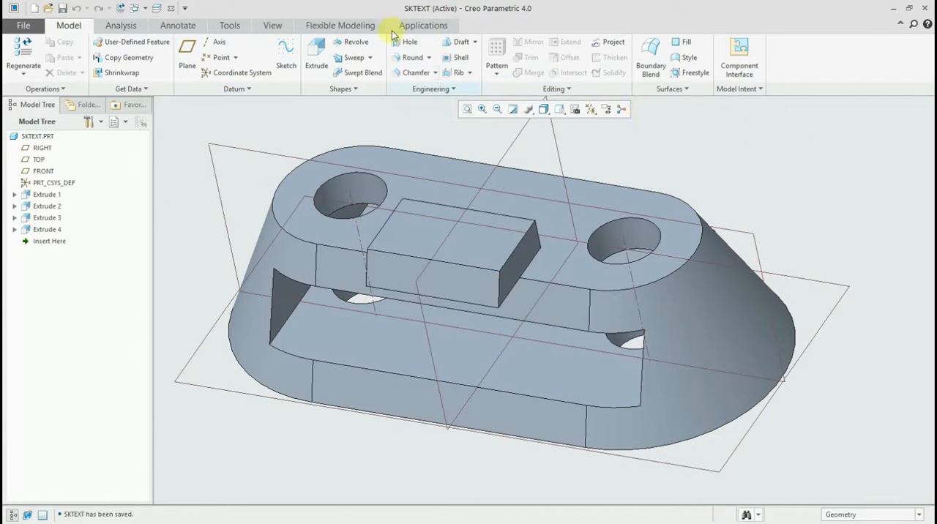
- Start a new extrusion sketch on the slot's floor face and orient the sketching plane parallel to the screen
click(316, 53)
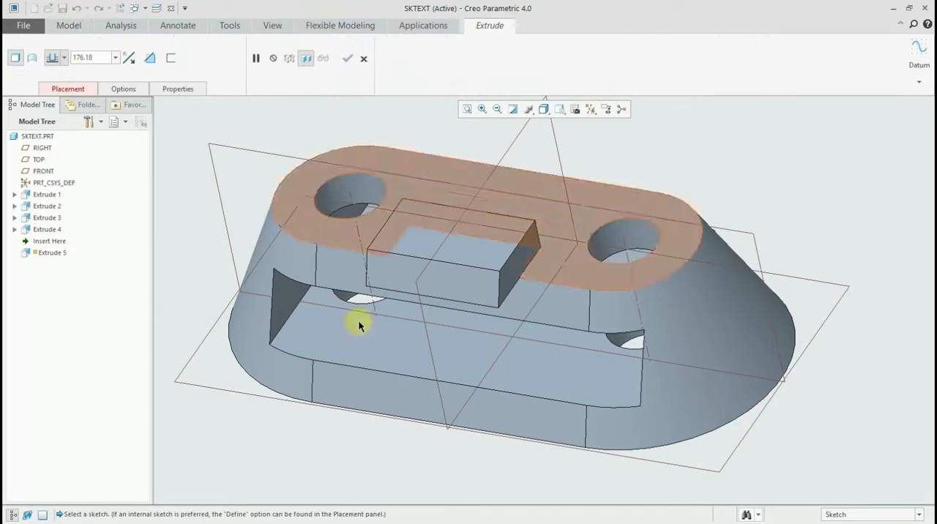
click(389, 333)
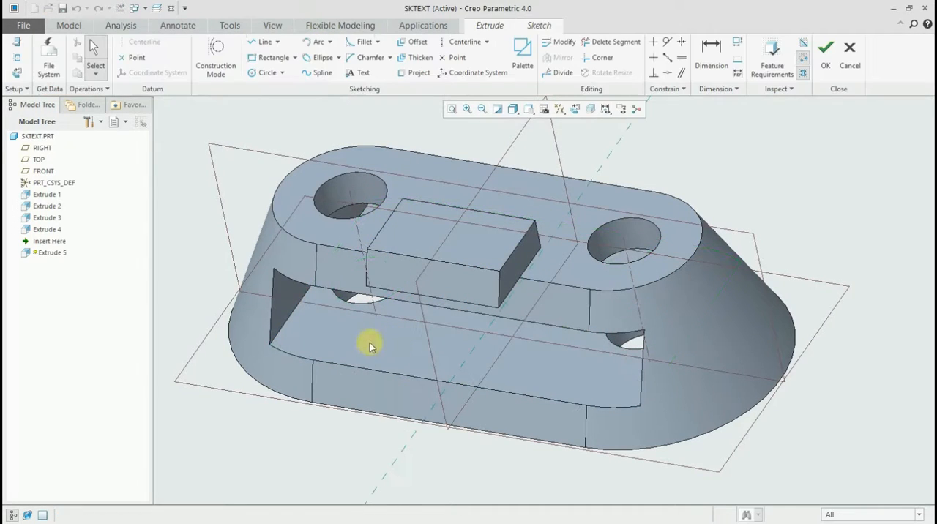
click(575, 109)
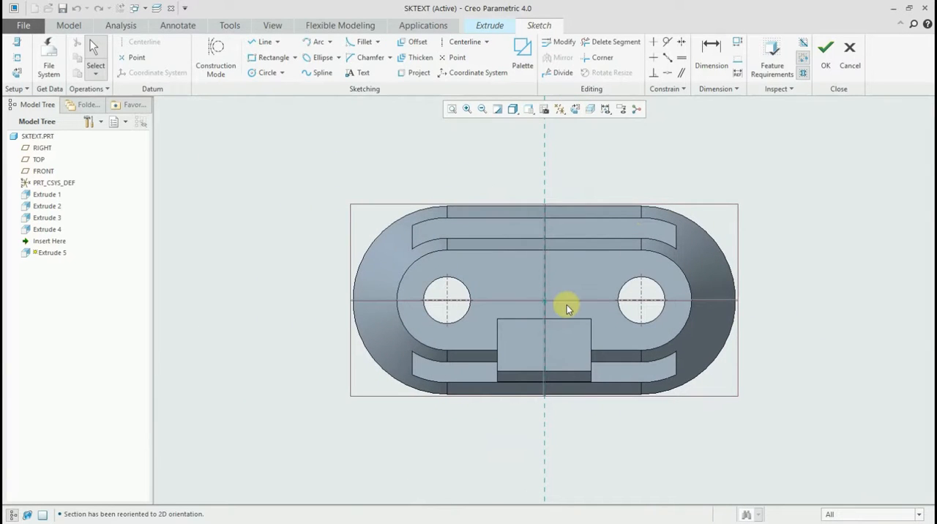
mouse_move(568, 295)
middle_down()
mouse_move(529, 261)
mouse_move(564, 263)
middle_up()
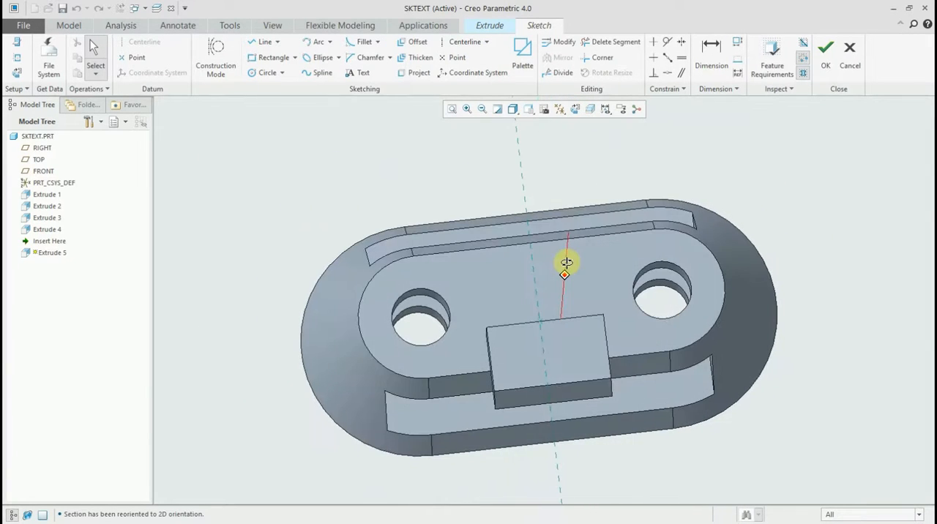
click(575, 110)
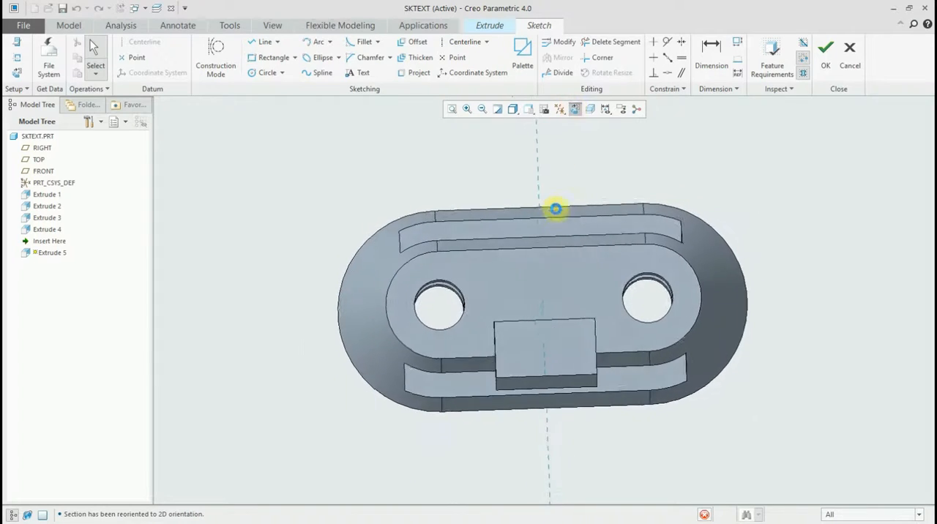
shift+middle_drag(591, 332, 499, 298)
scroll(459, 274, down, 3)
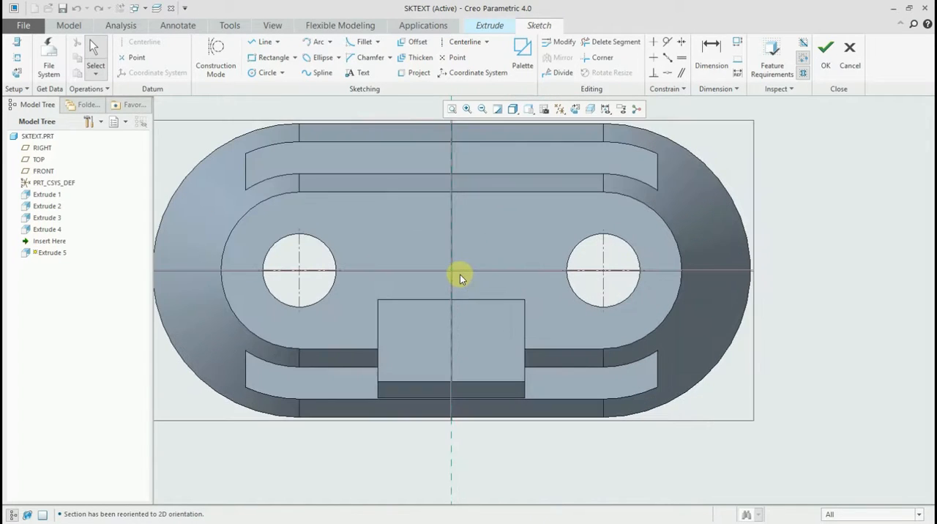
shift+middle_drag(459, 274, 492, 289)
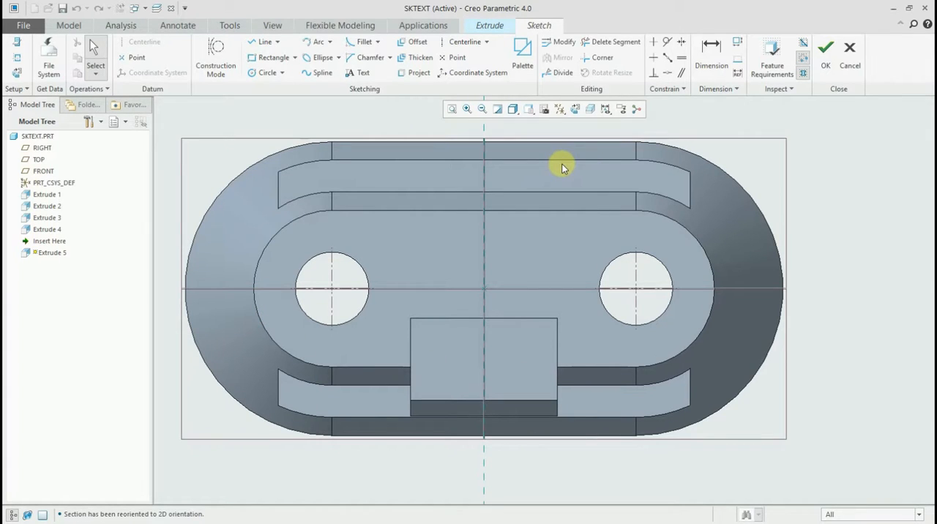
- Try to sketch a corner rectangle across the middle of the slot floor, around the small raised block
click(270, 57)
click(385, 238)
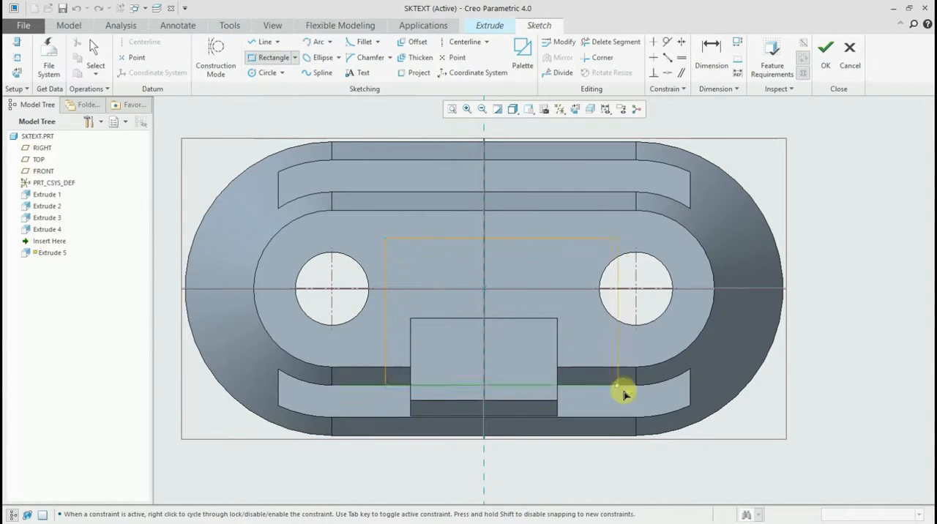
click(627, 397)
click(582, 398)
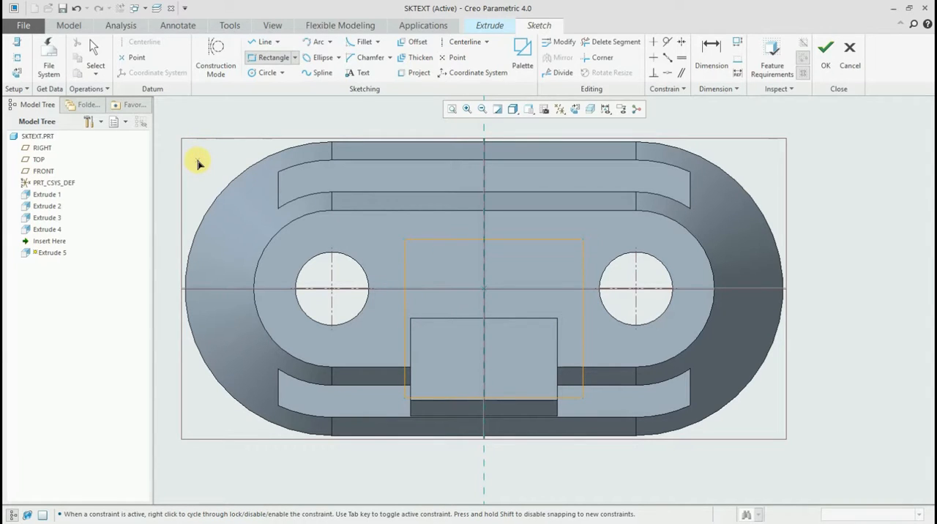
middle_click(198, 164)
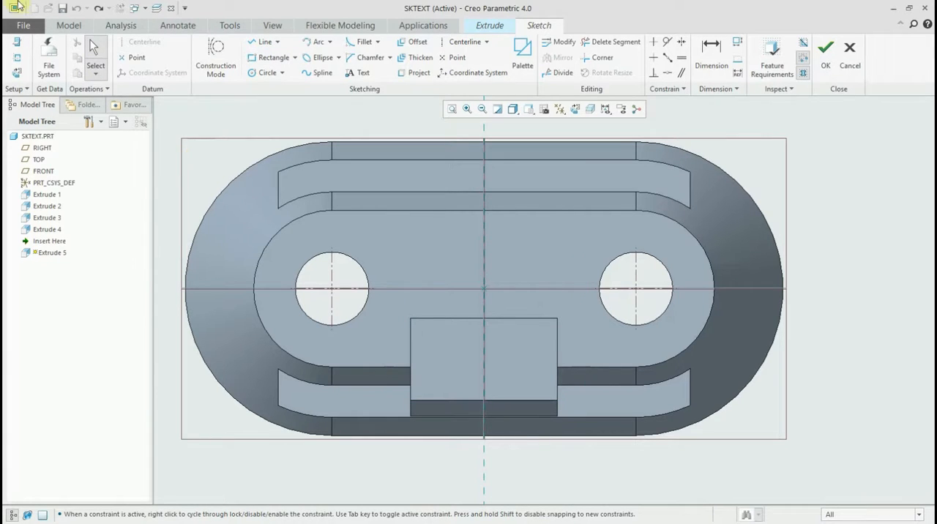
- Clip the model geometry in front of the active sketch plane, comparing the display with and without clipping
click(589, 110)
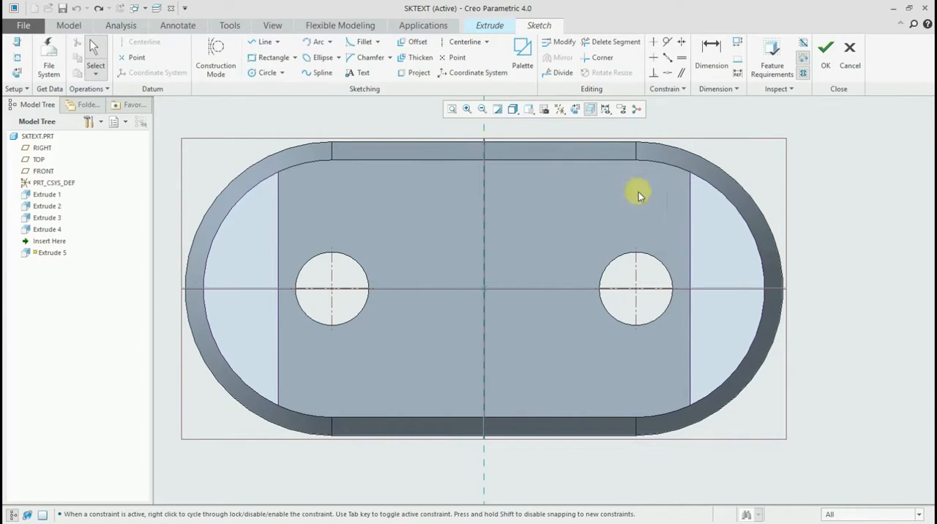
click(262, 46)
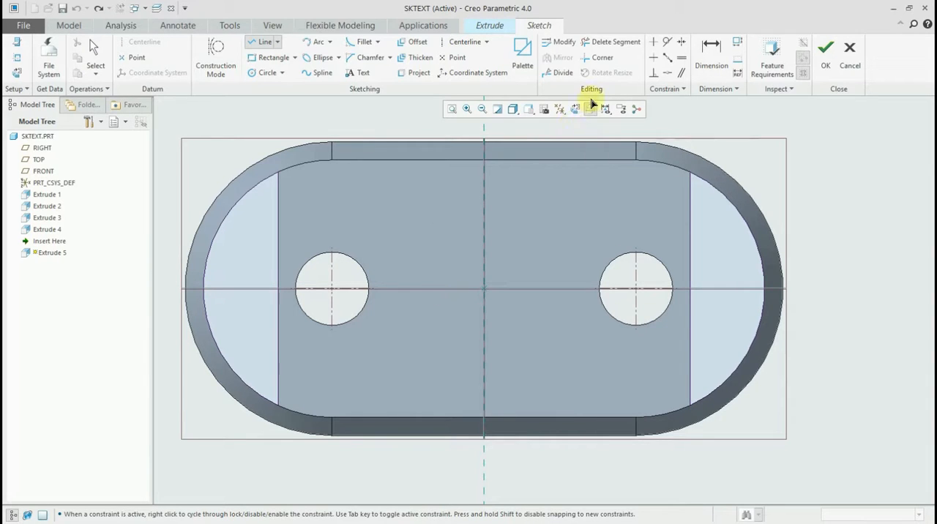
click(590, 108)
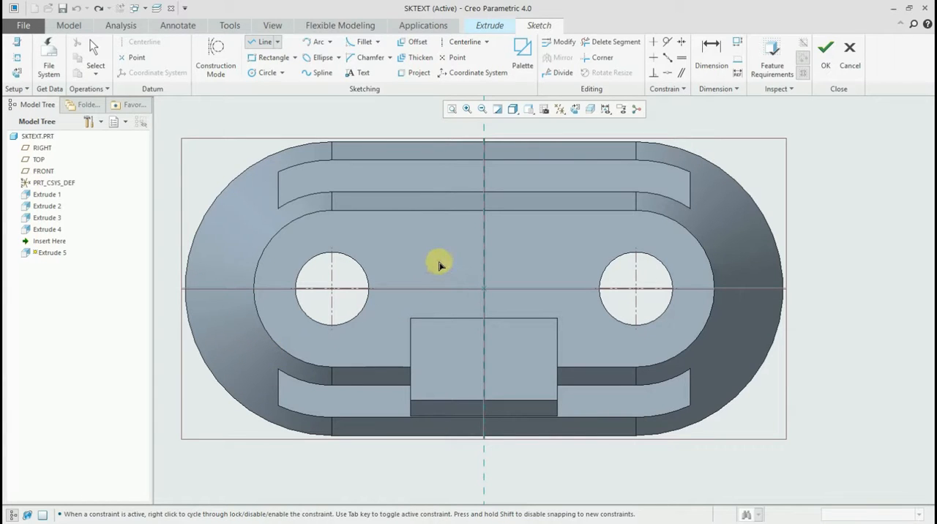
click(590, 109)
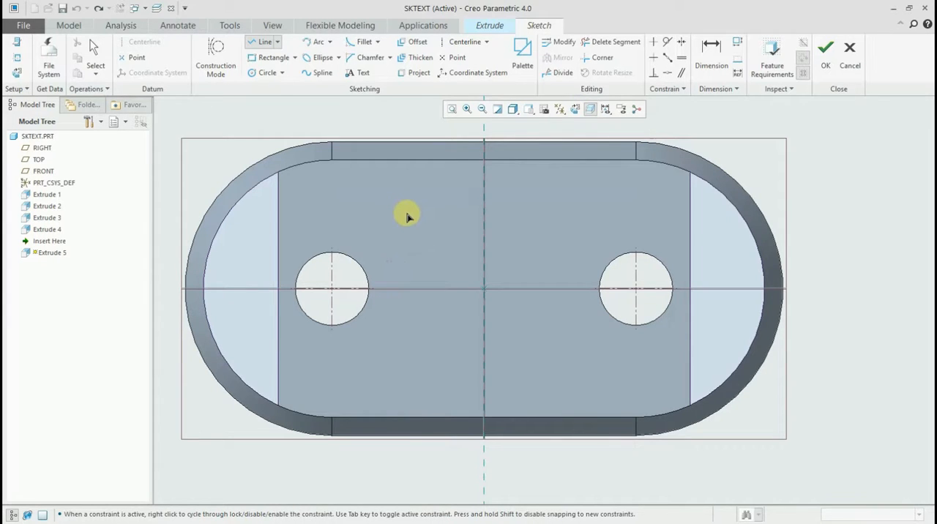
- Sketch a circle centred on the sketch origin, set its diameter to match the raised block's width, and finish the sketch
click(261, 72)
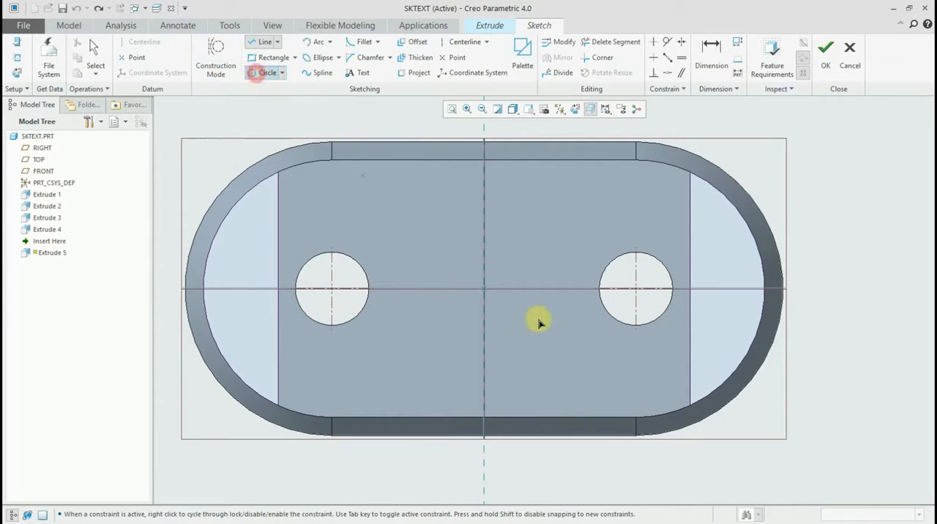
click(485, 289)
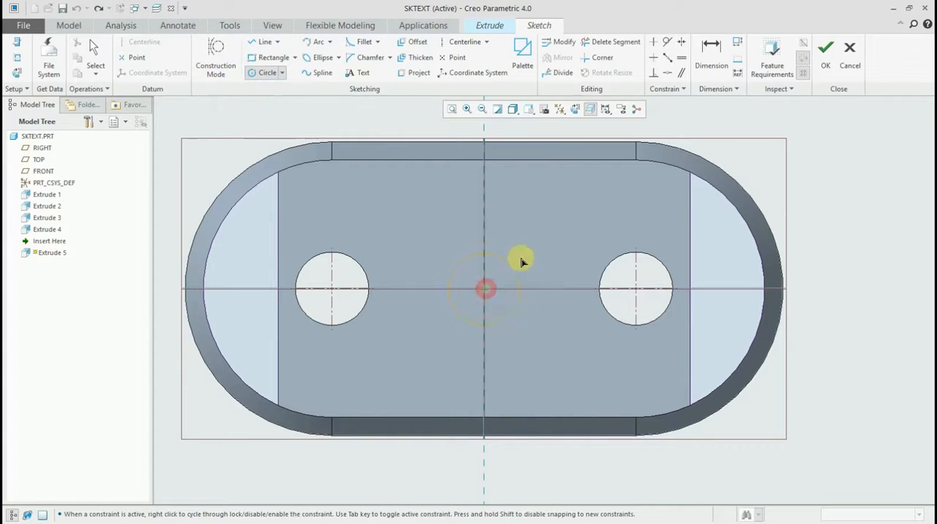
click(537, 240)
middle_click(553, 202)
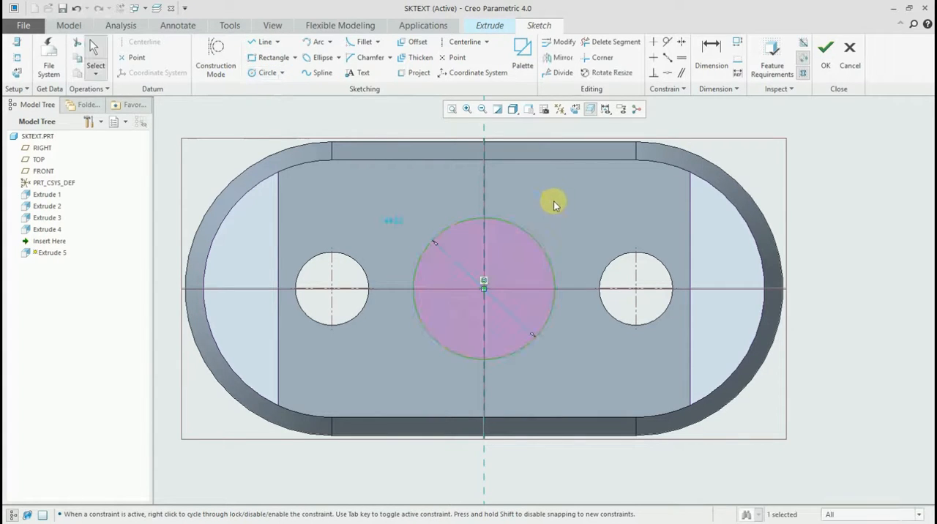
double_click(390, 222)
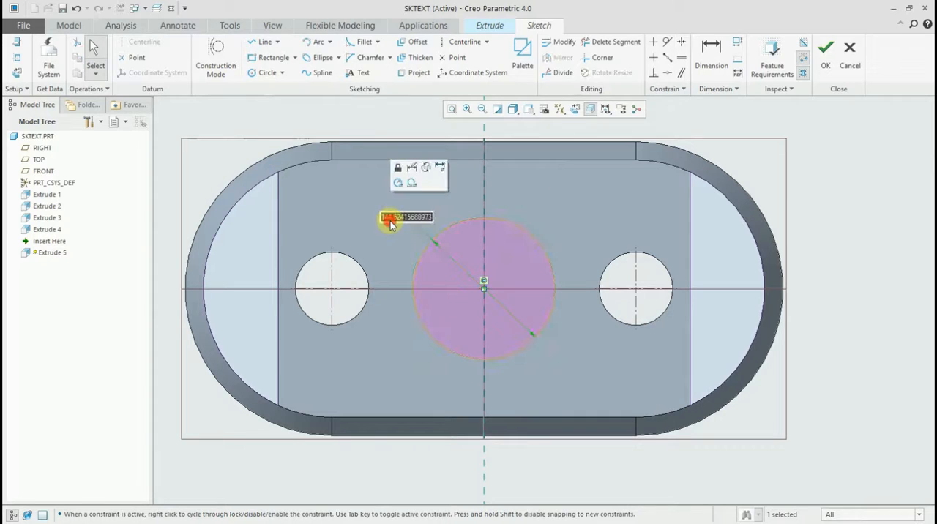
text(15)
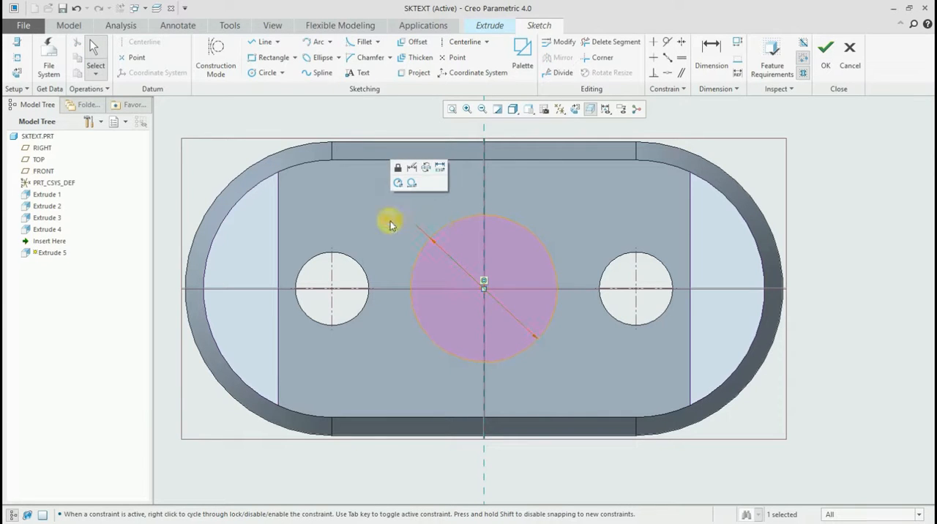
key(Return)
click(825, 50)
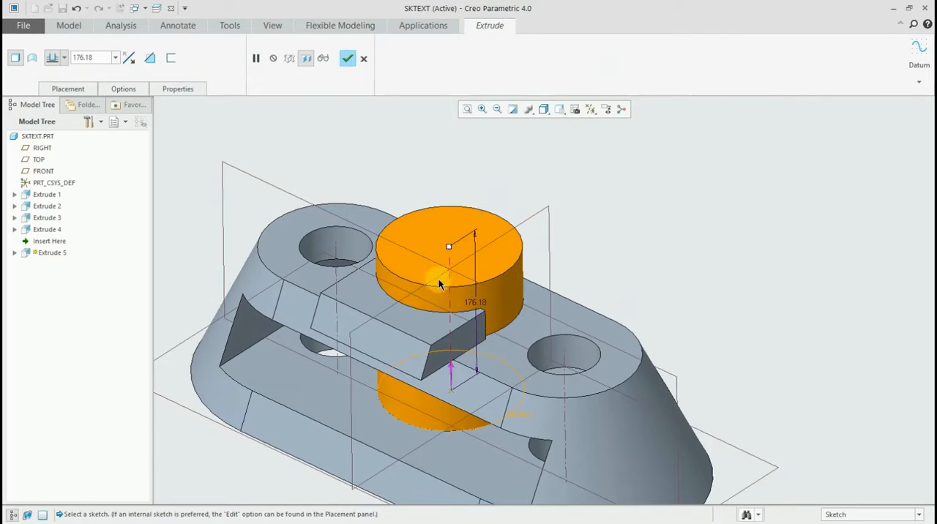
- Set the circular extrusion's depth to 200 and complete the feature
double_click(489, 291)
text(200)
key(Return)
middle_drag(355, 226, 390, 157)
click(347, 60)
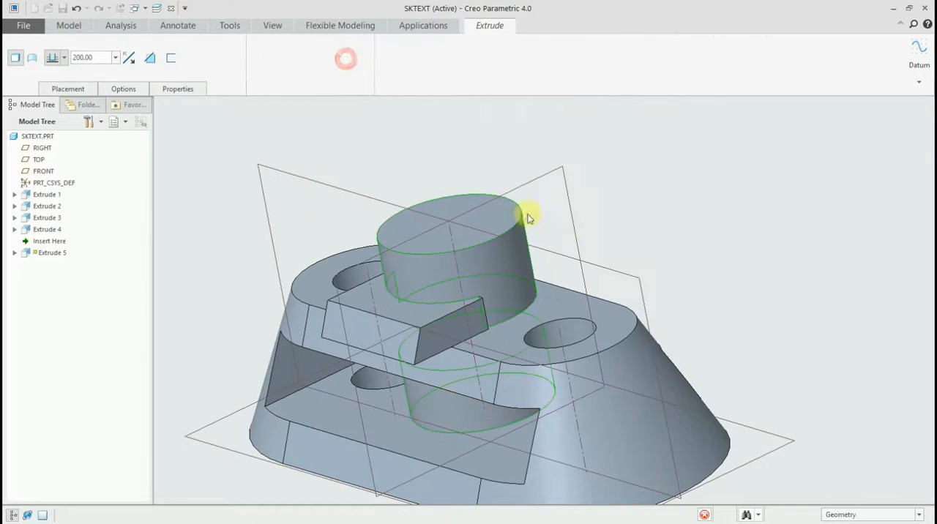
click(628, 190)
- Start a new sketch on the top face of the cylinder and orient the sketching plane parallel to the screen
mouse_move(508, 198)
middle_down()
mouse_move(529, 203)
mouse_move(532, 188)
mouse_move(524, 198)
middle_up()
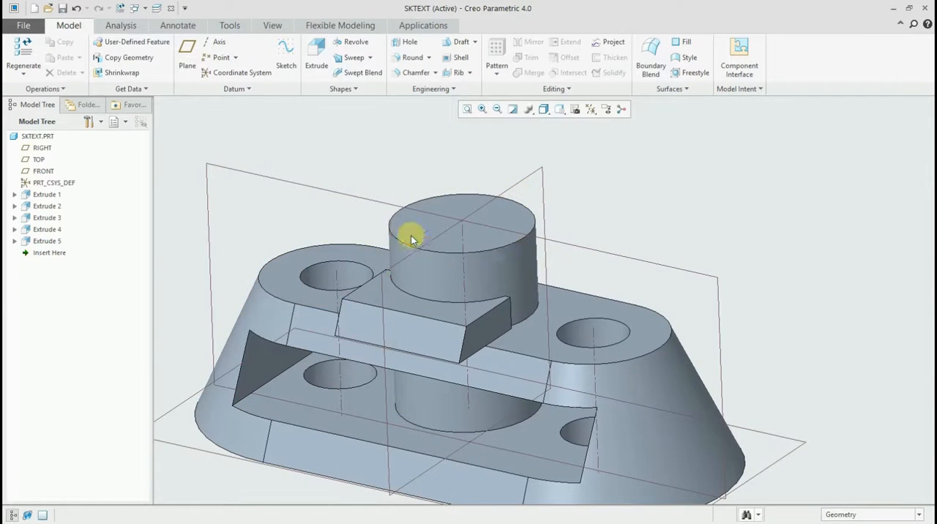
shift+middle_drag(467, 252, 444, 304)
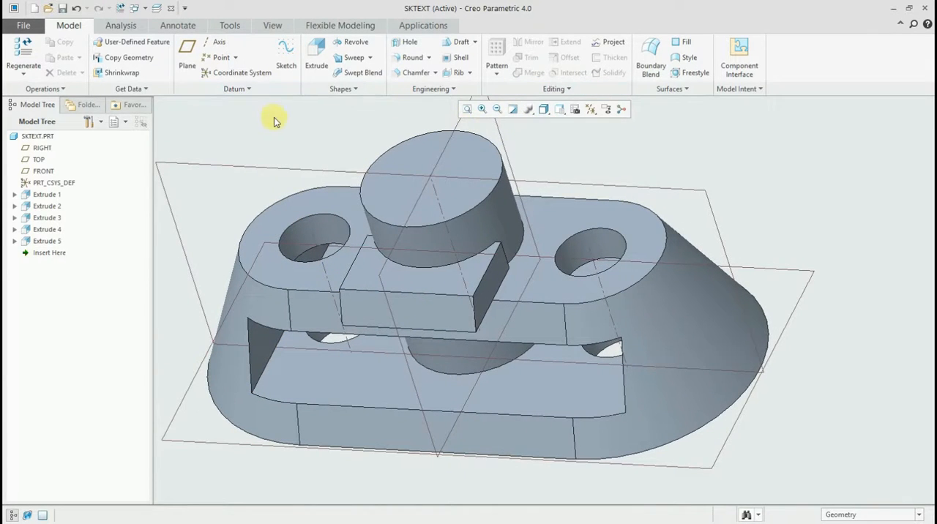
mouse_move(274, 120)
shift+middle_down()
mouse_move(314, 142)
mouse_move(278, 138)
shift+middle_up()
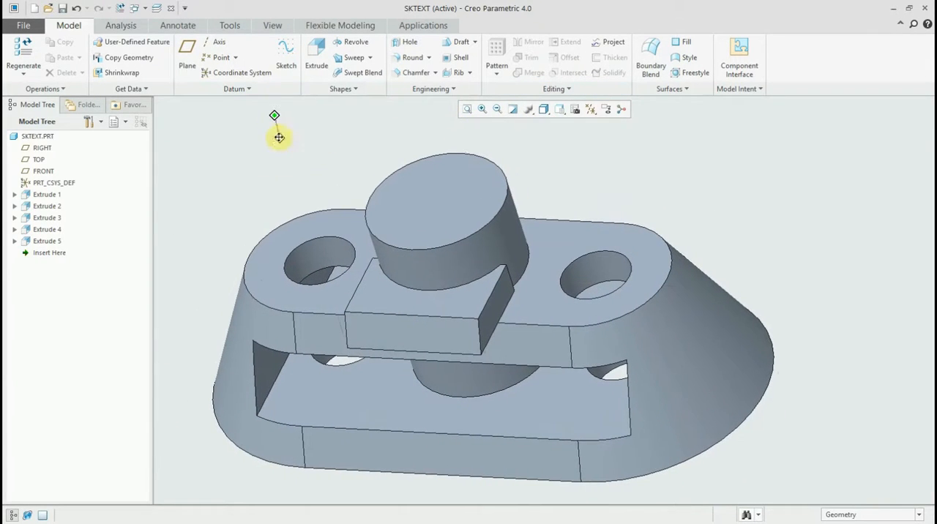
click(285, 50)
click(387, 211)
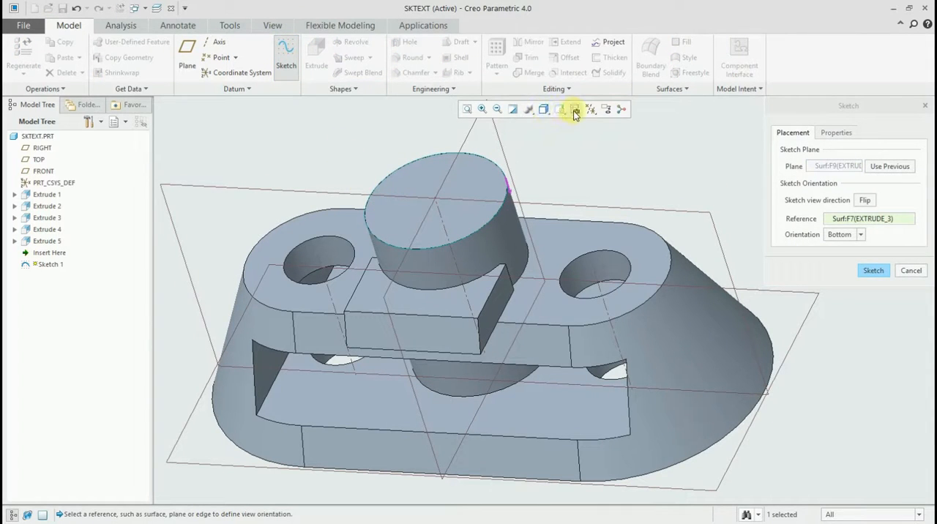
click(873, 270)
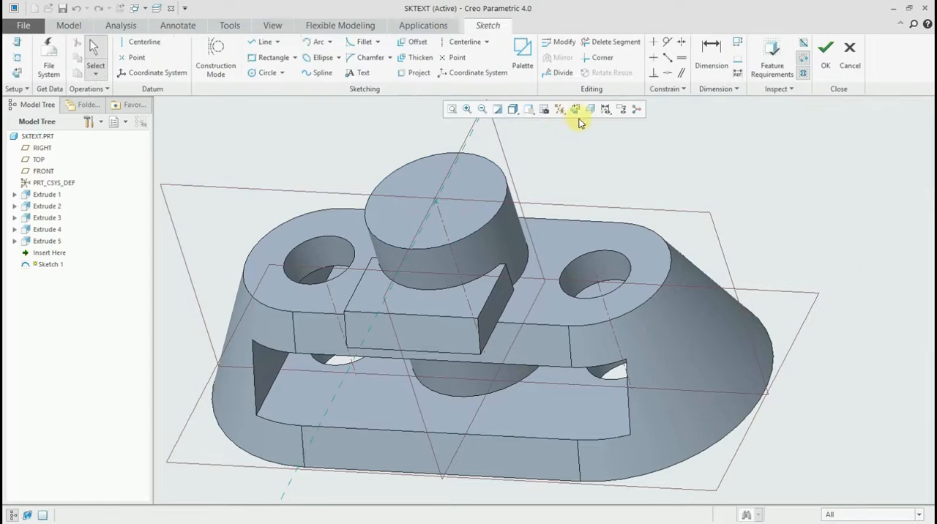
click(577, 110)
- Sketch a circle about 119 in diameter on the cylinder's top face, concentric with its edge
scroll(554, 313, up, 5)
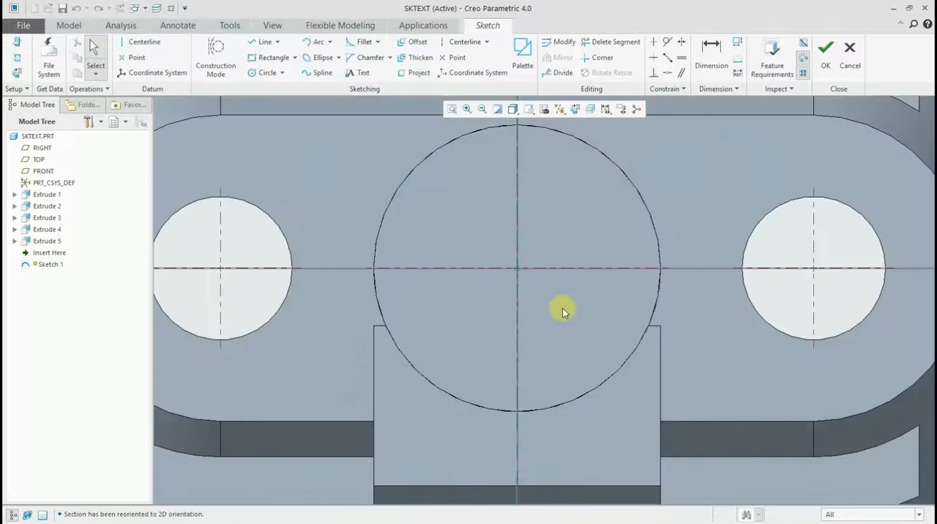
middle_drag(557, 310, 482, 336)
click(252, 73)
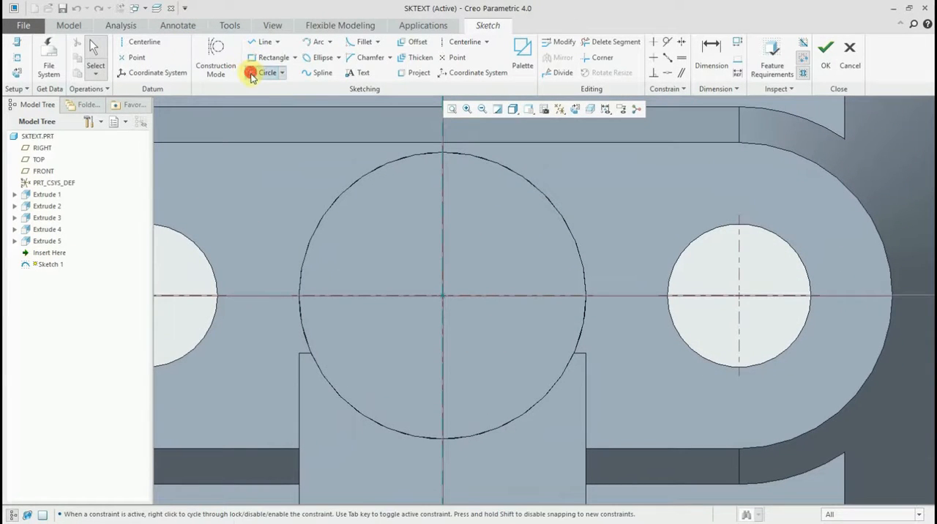
click(448, 305)
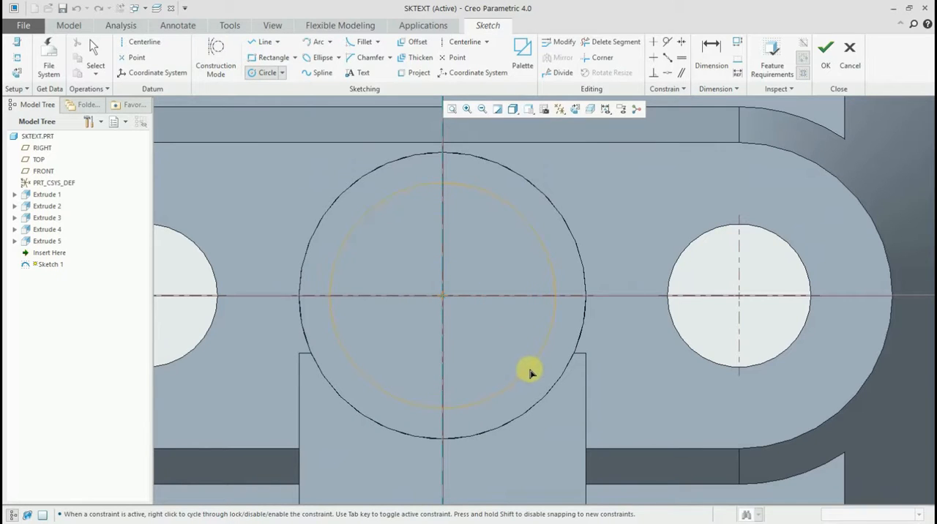
click(530, 373)
middle_click(437, 262)
- Set the sketched circle's diameter to 120 and finish the sketch
scroll(397, 252, up, 3)
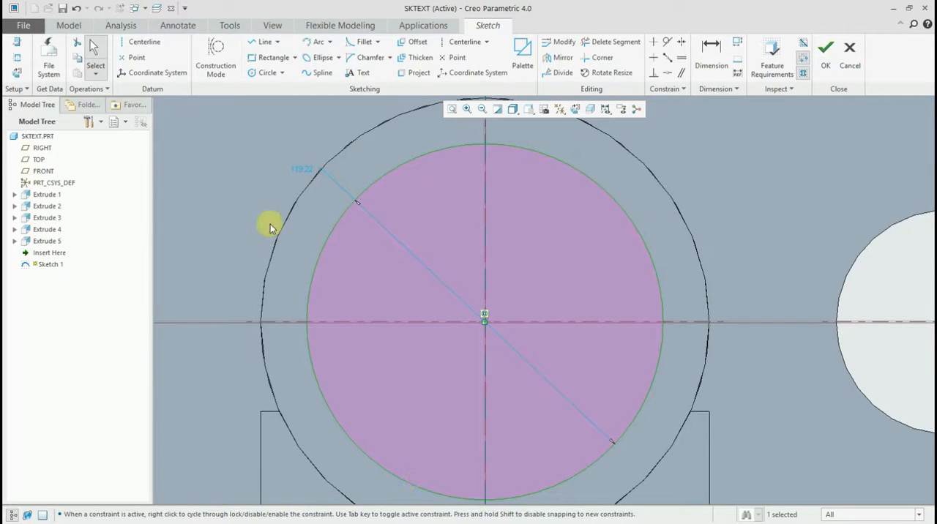
scroll(271, 224, down, 2)
scroll(272, 223, up, 2)
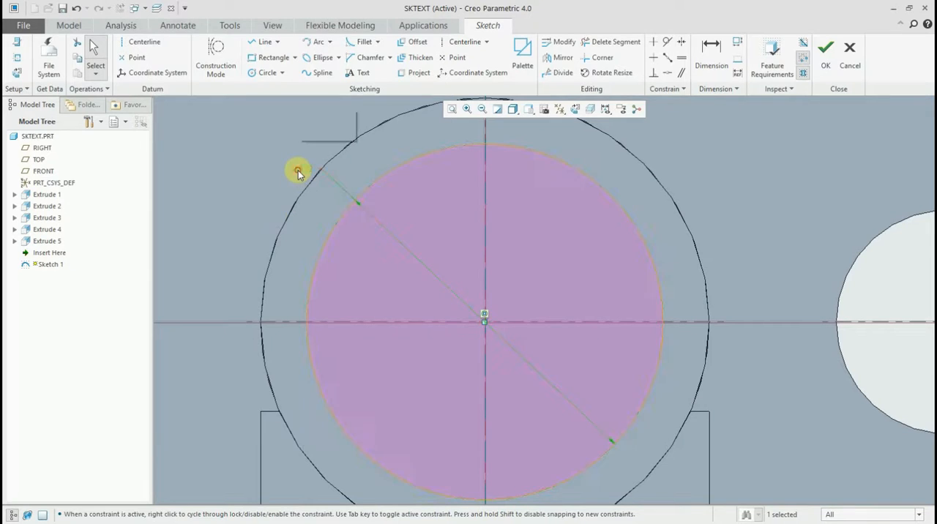
double_click(299, 172)
text(1)
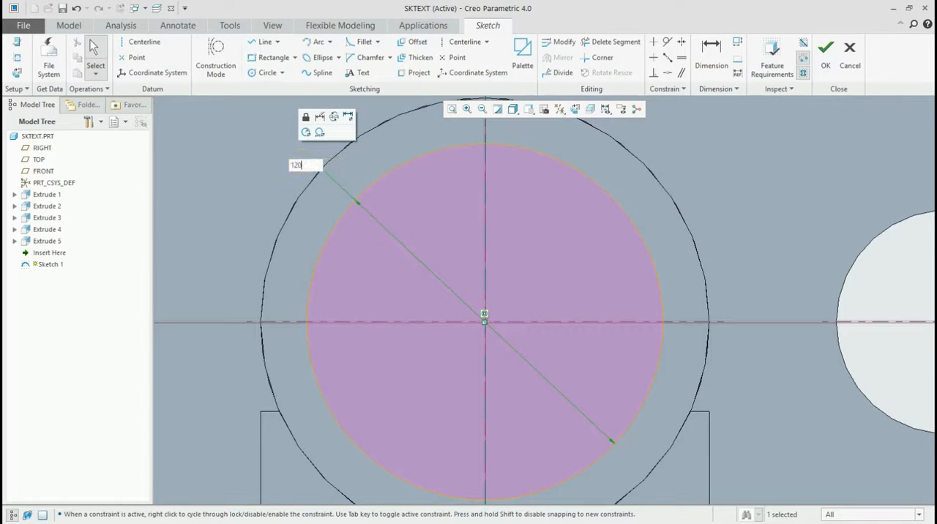
text(20)
key(Return)
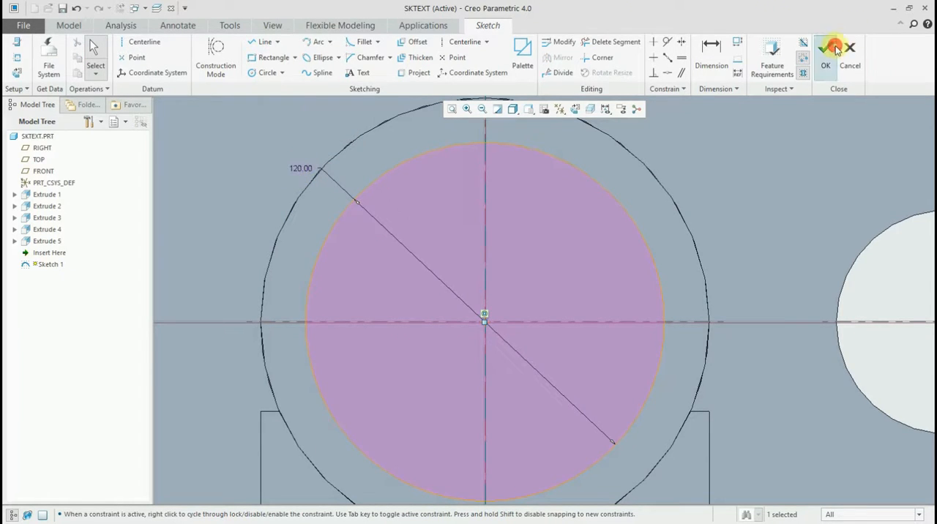
click(832, 48)
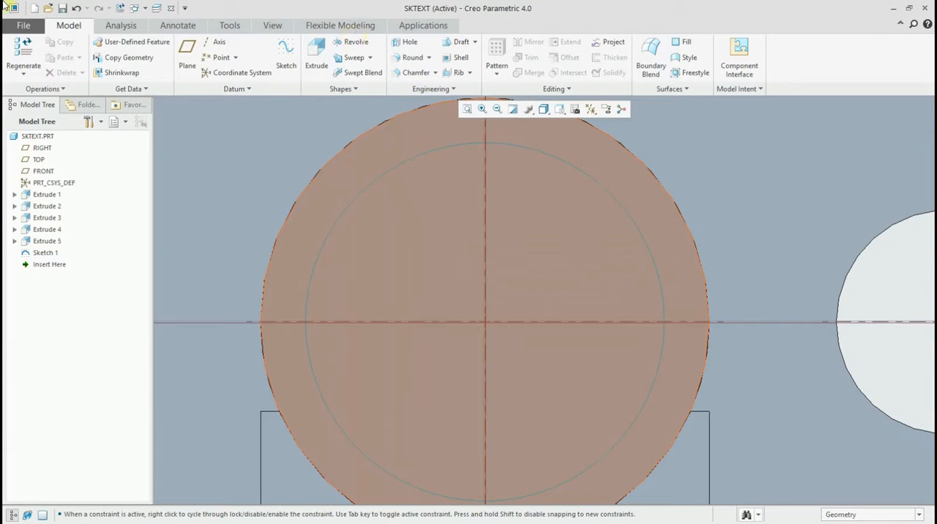
- Set the Sketcher line thickness to 3.0 in the program options for the current session, without saving a configuration file
click(24, 25)
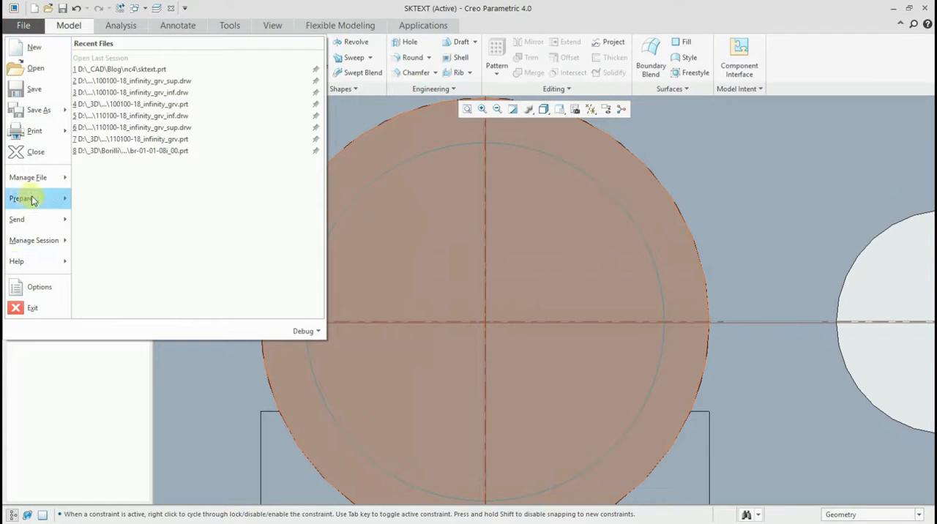
click(38, 287)
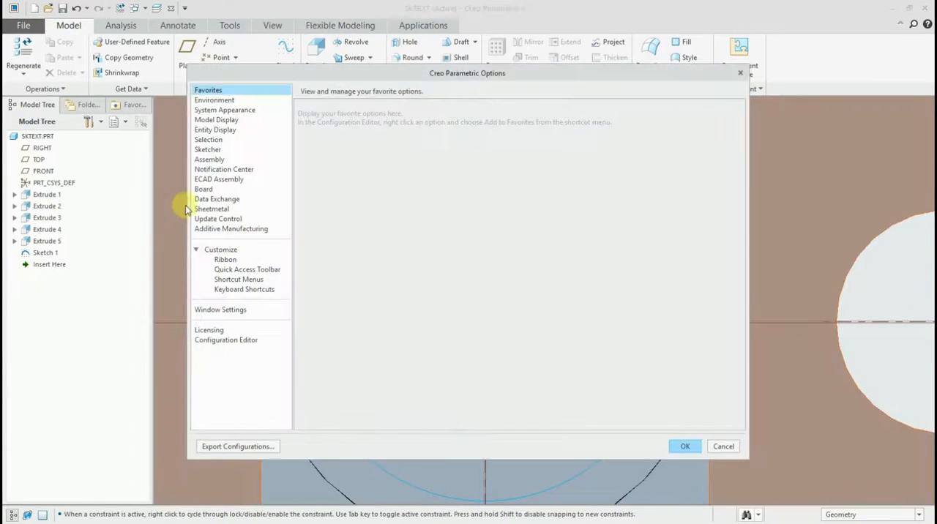
click(207, 149)
scroll(407, 305, down, 3)
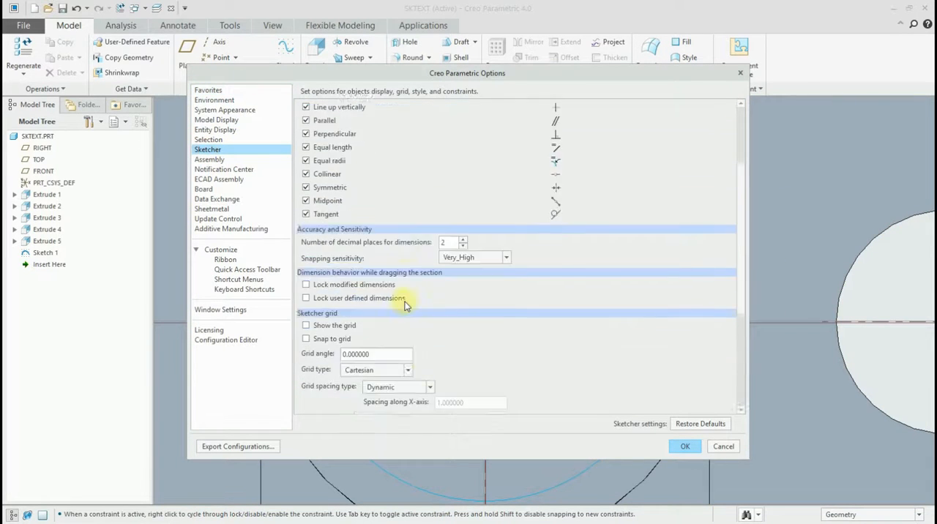
scroll(406, 305, down, 3)
scroll(406, 294, up, 1)
scroll(450, 286, down, 3)
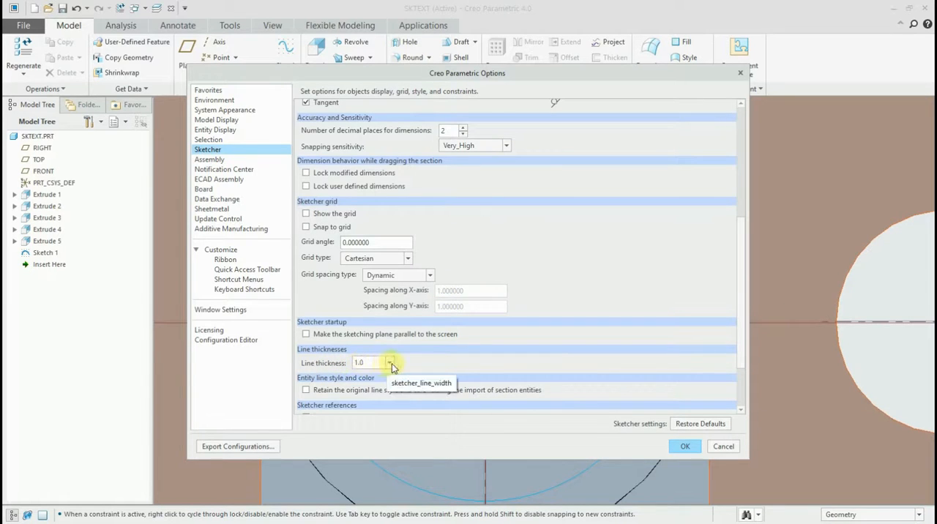
click(372, 363)
click(362, 384)
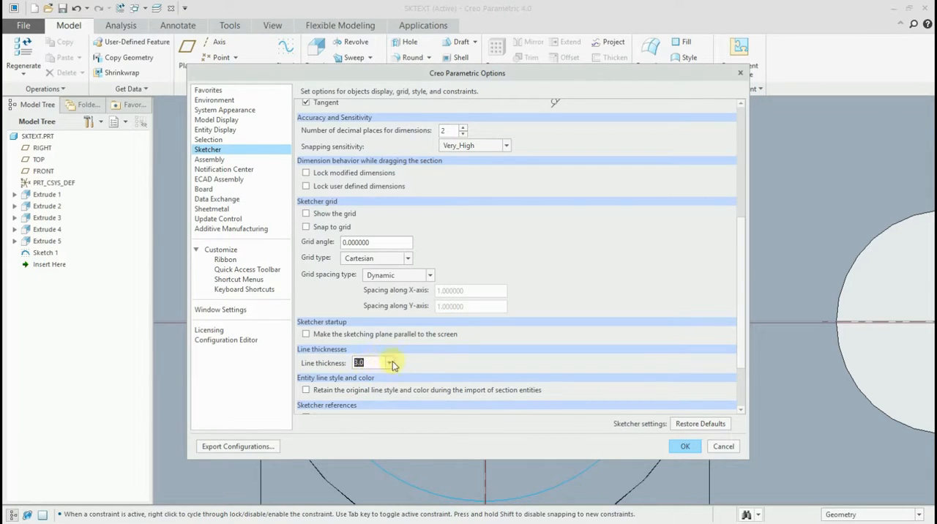
click(392, 364)
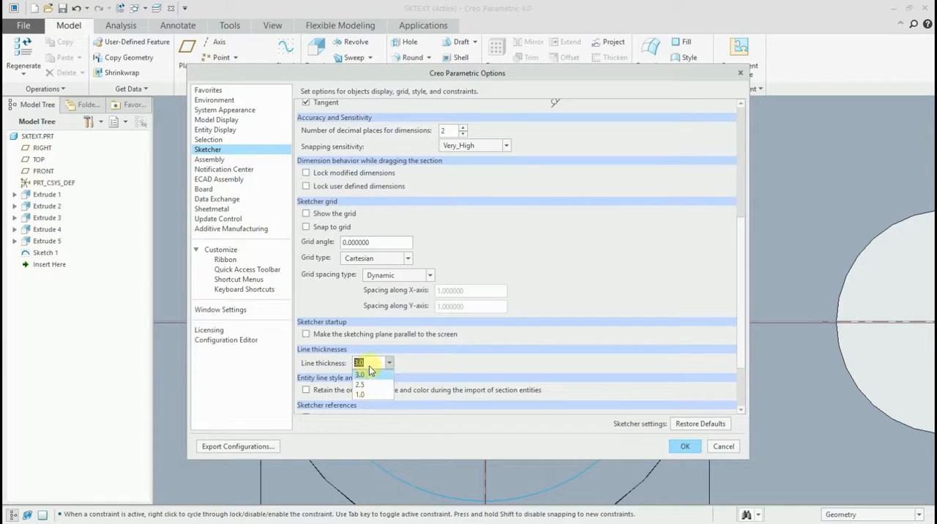
click(680, 448)
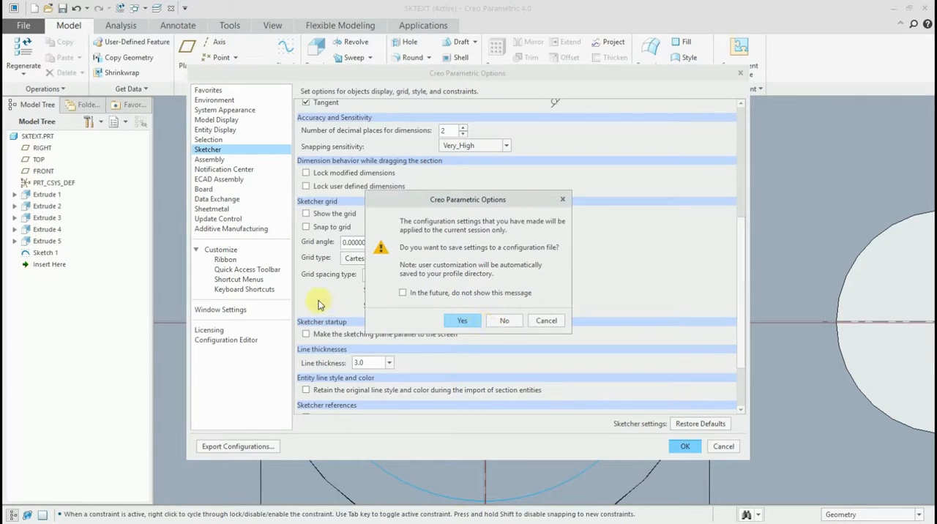
click(502, 321)
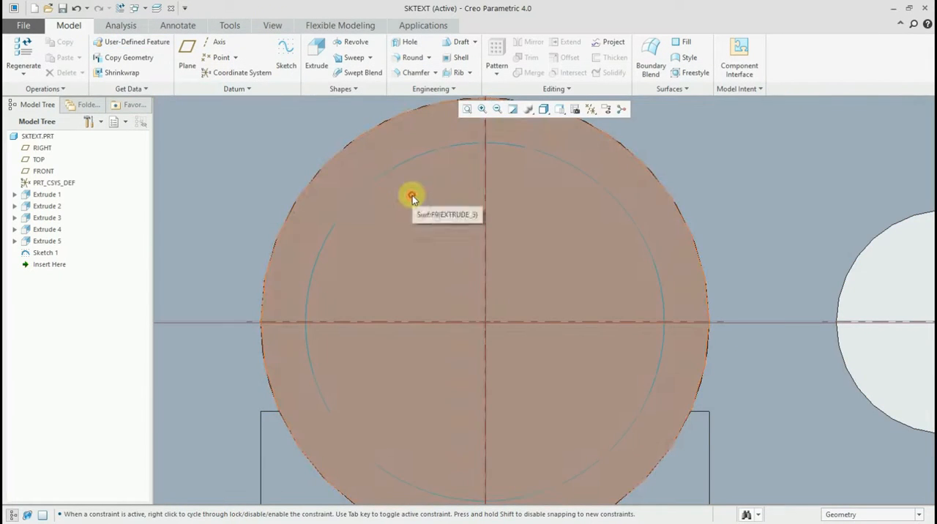
- Start a new sketch on the cylinder's top face and draw a circle about 83 in diameter, concentric with the cylinder
click(408, 195)
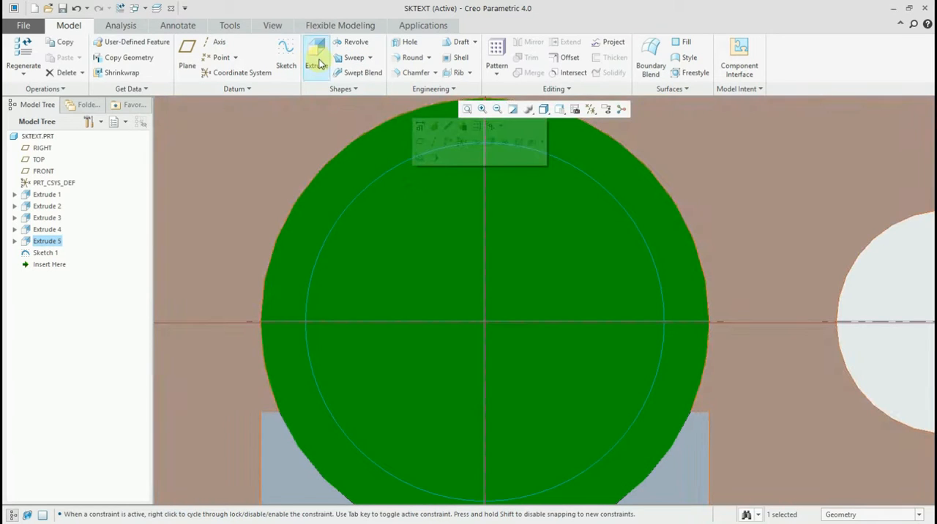
click(283, 49)
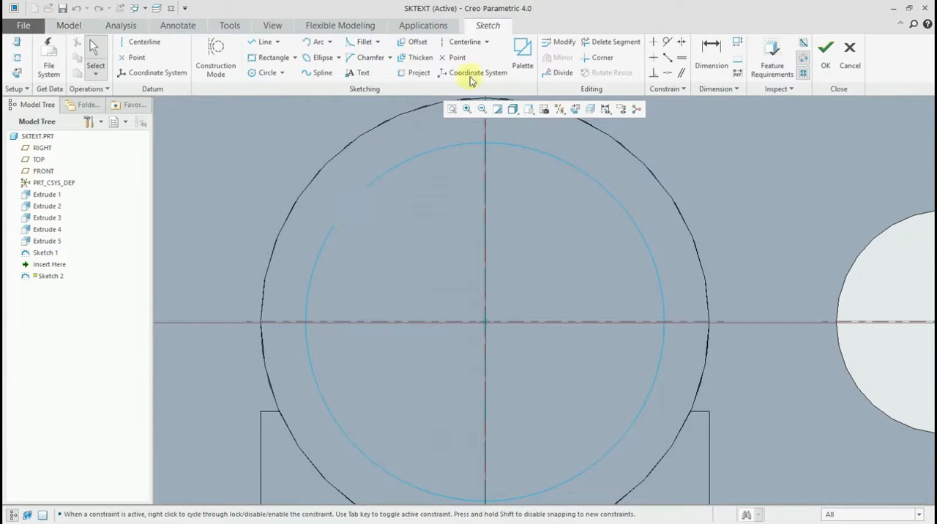
click(262, 72)
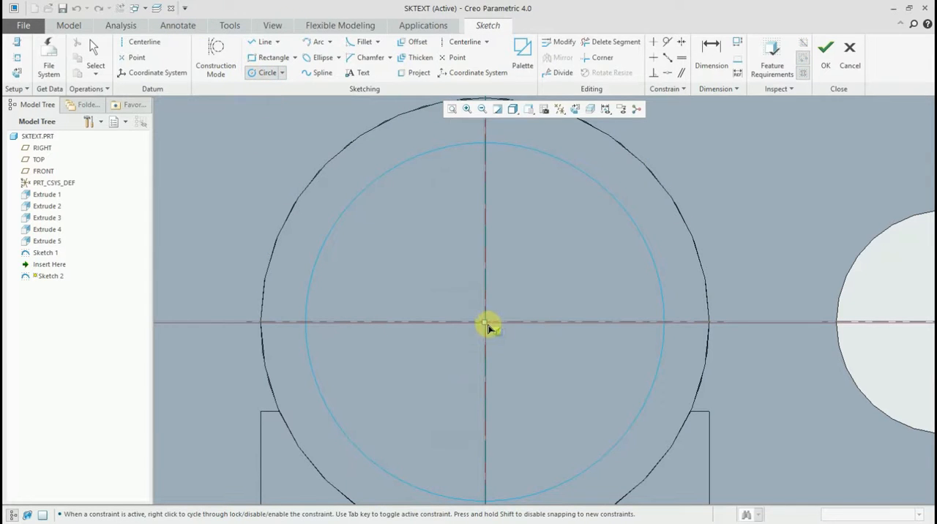
click(486, 323)
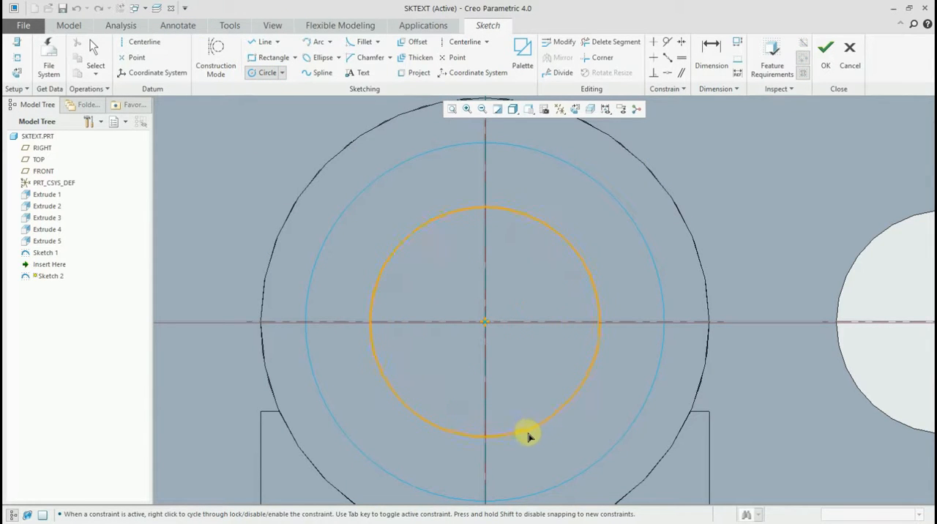
click(529, 436)
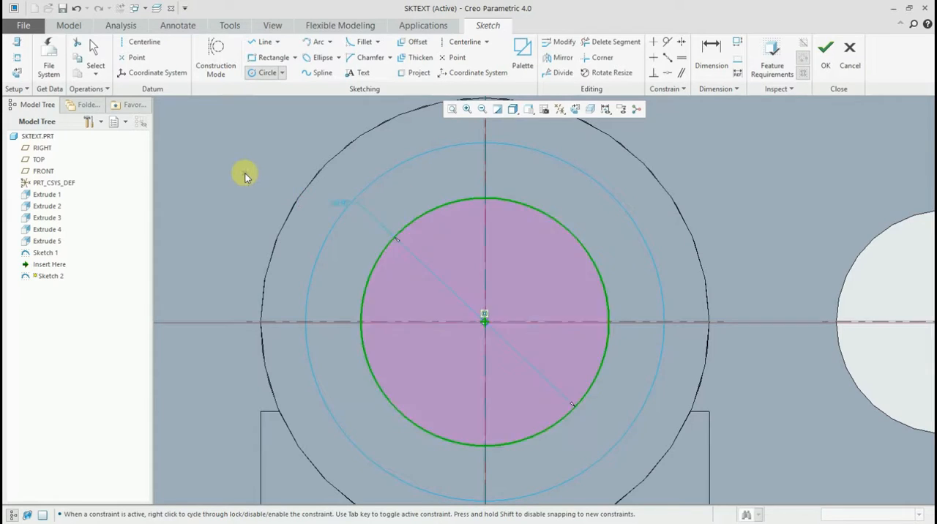
middle_click(244, 174)
- Check the inner circle's line thickness in a 3D view, finish the sketch and clear the selection
scroll(343, 247, up, 2)
middle_drag(344, 245, 336, 215)
scroll(336, 216, up, 1)
scroll(505, 385, down, 2)
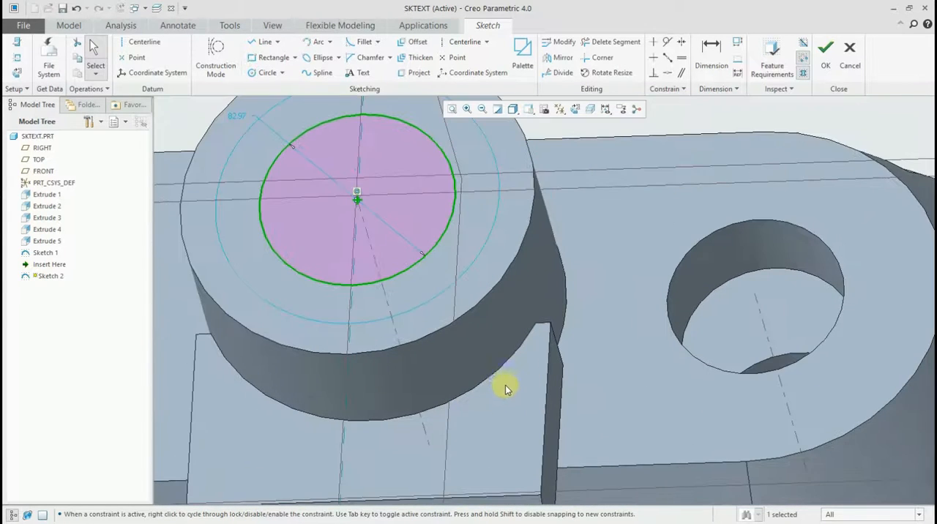
shift+middle_drag(456, 277, 426, 322)
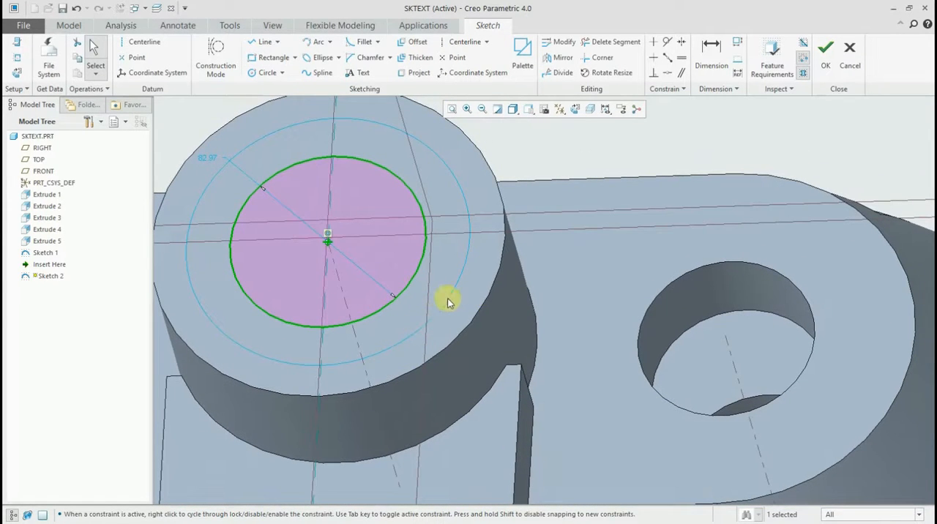
click(825, 53)
click(694, 113)
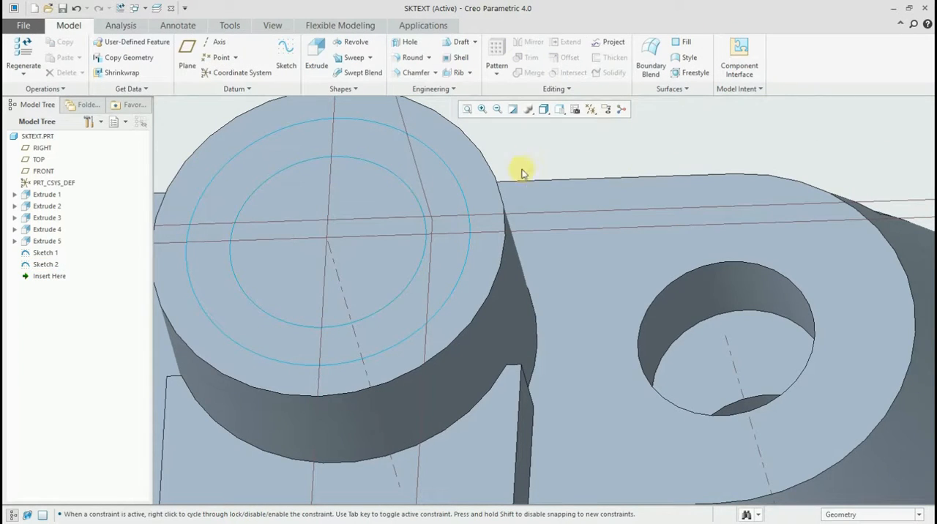
- Reopen the inner circle's sketch for editing and orient the sketching plane parallel to the screen
middle_drag(522, 173, 481, 174)
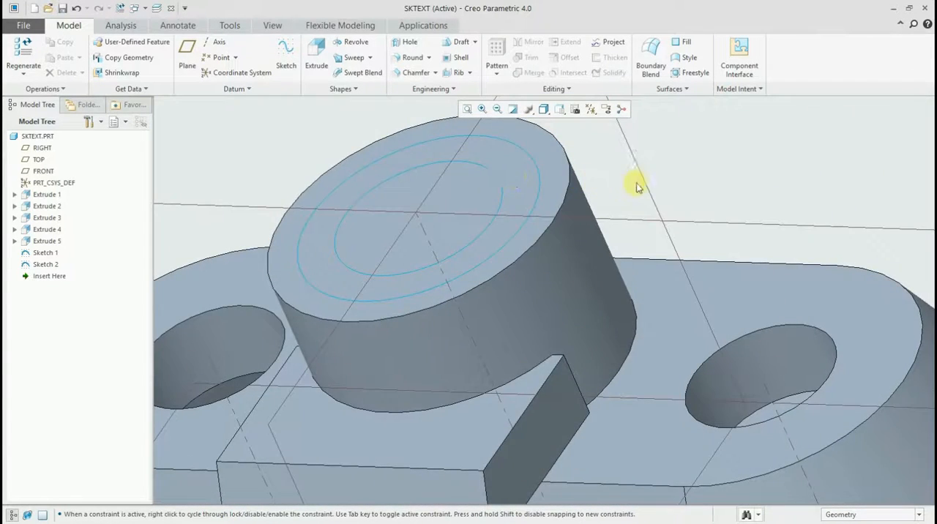
mouse_move(637, 187)
middle_down()
mouse_move(654, 194)
mouse_move(655, 186)
middle_up()
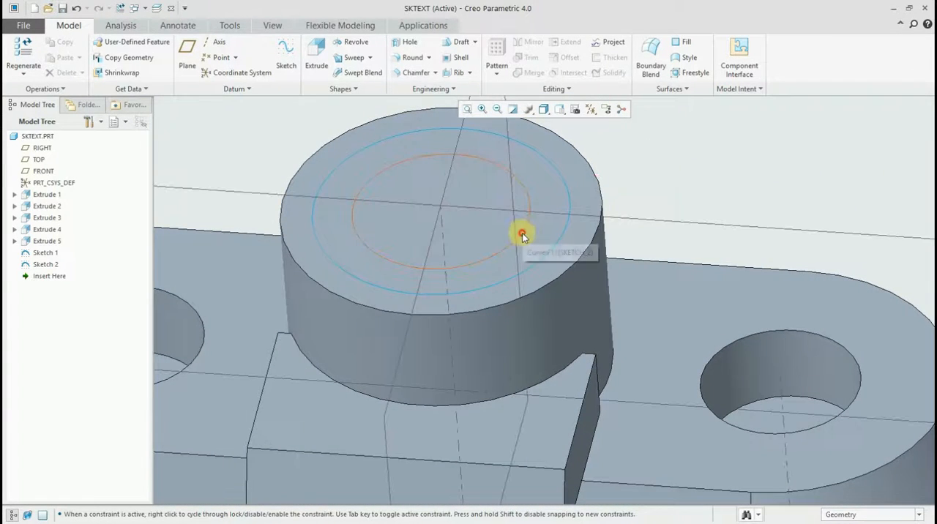
click(521, 235)
click(541, 166)
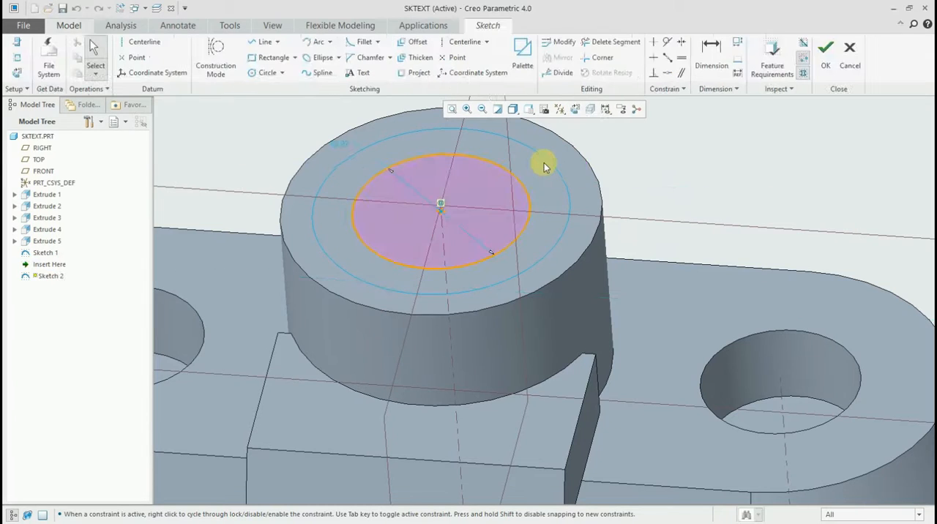
click(579, 110)
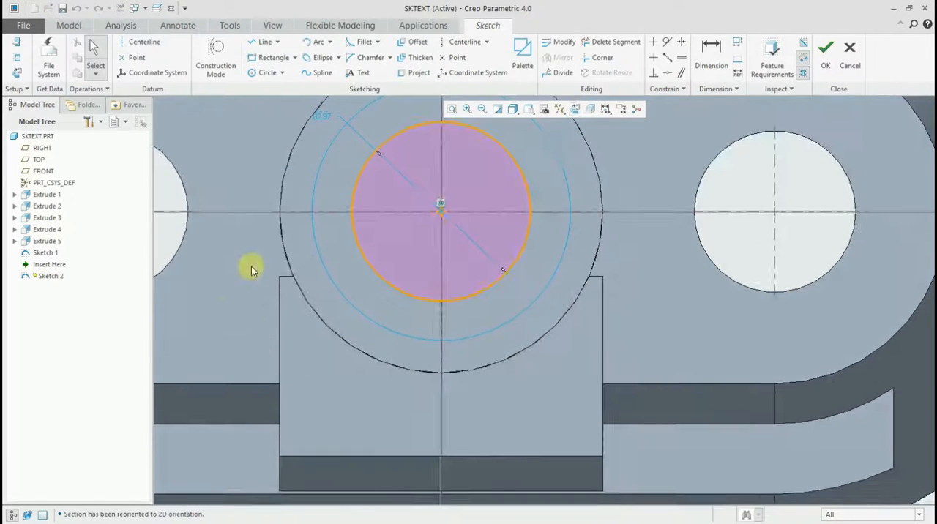
shift+middle_drag(251, 269, 241, 330)
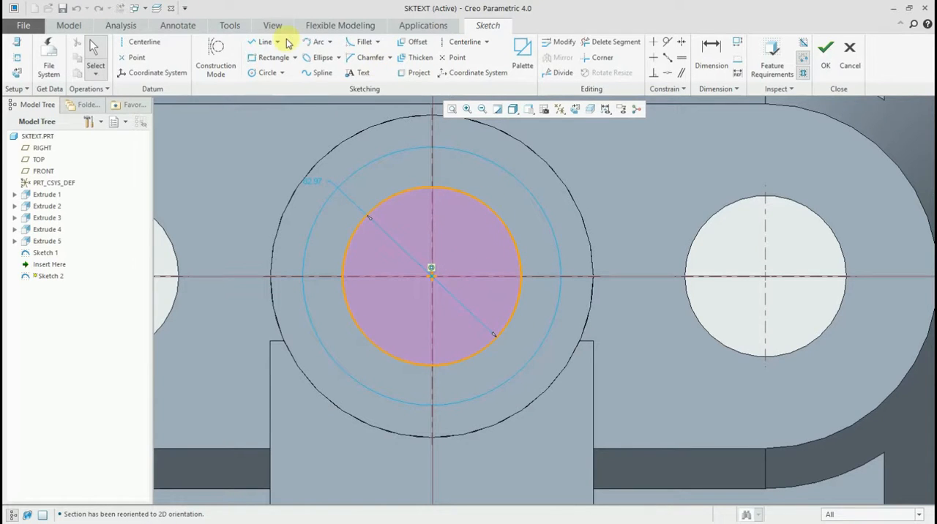
- Sketch a three-sided rectangular line chain about 72 by 52, starting and ending on the inner circle and extending toward the right-hand hole
click(262, 42)
click(493, 211)
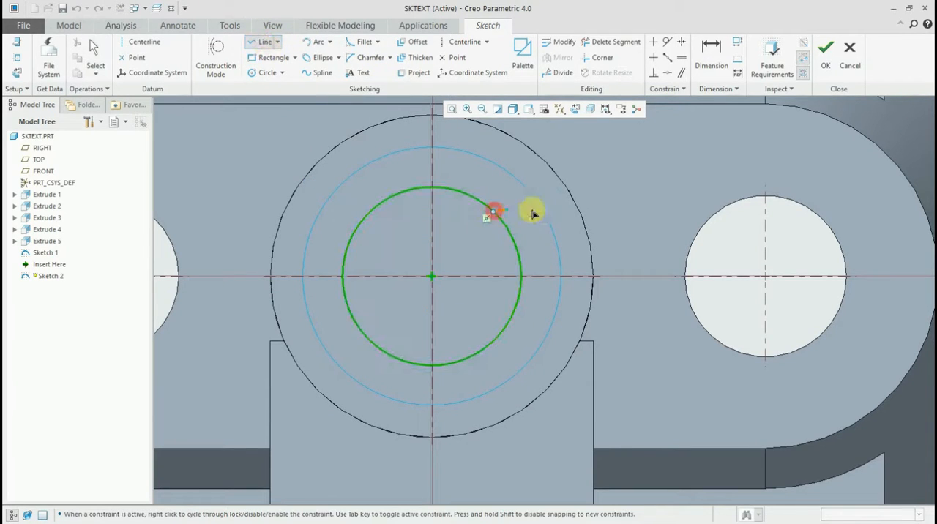
click(649, 212)
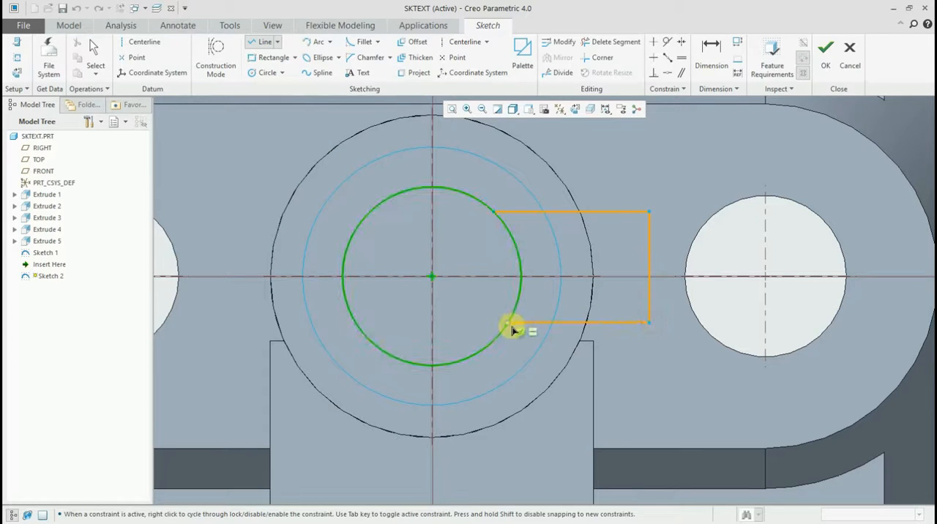
click(507, 322)
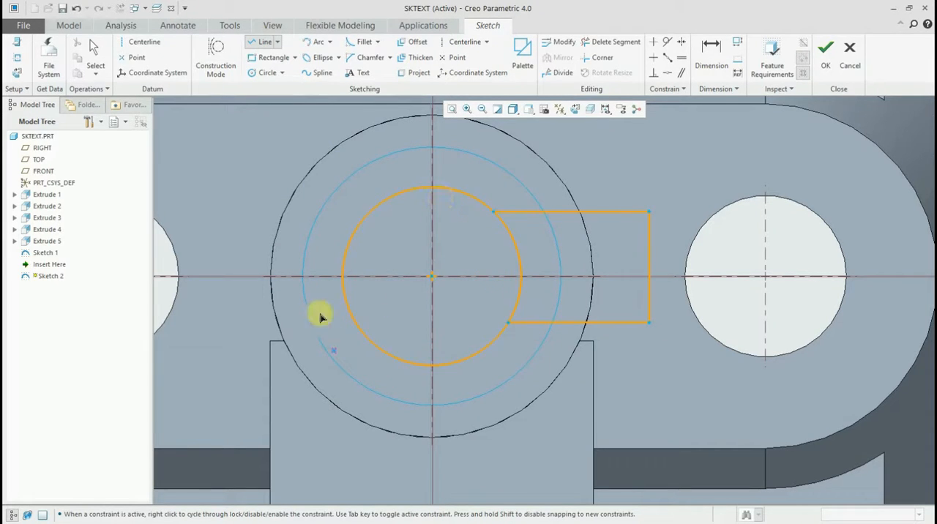
middle_click(225, 136)
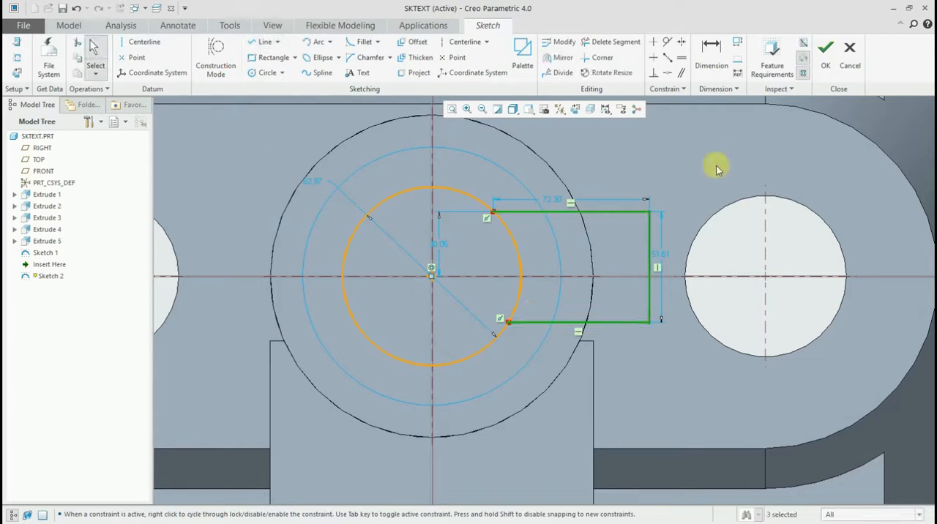
click(735, 298)
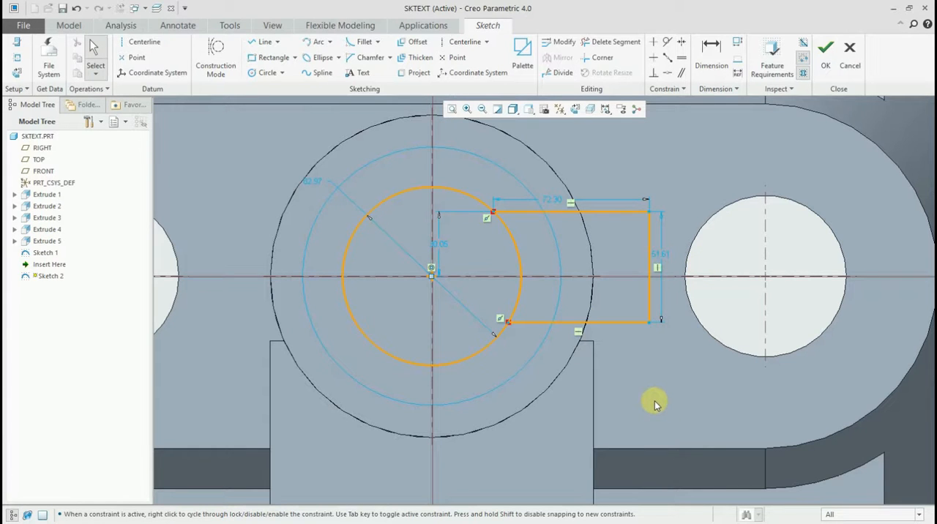
- Finish editing the sketch and save the model with the whole part in view
click(825, 51)
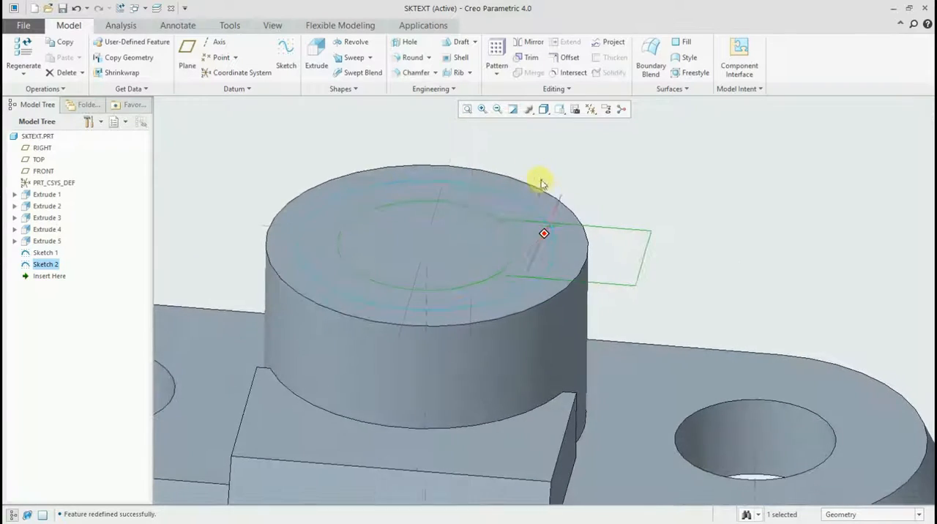
scroll(627, 180, down, 1)
shift+middle_drag(627, 180, 567, 162)
scroll(567, 162, down, 1)
mouse_move(566, 162)
middle_down()
mouse_move(554, 156)
mouse_move(558, 169)
middle_up()
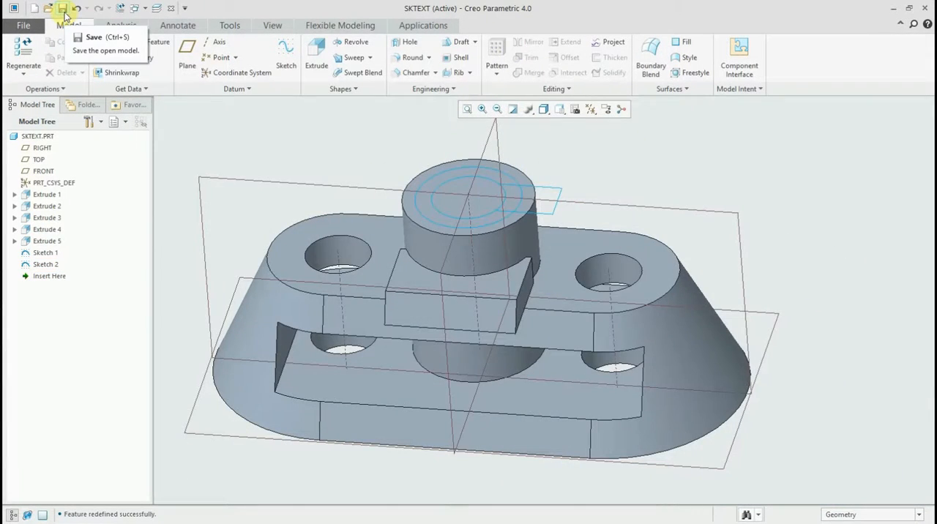
click(65, 8)
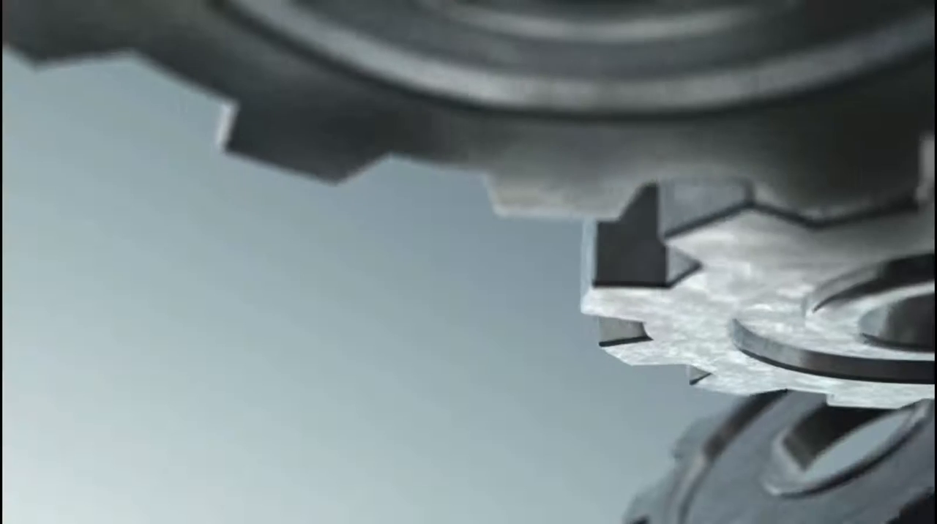